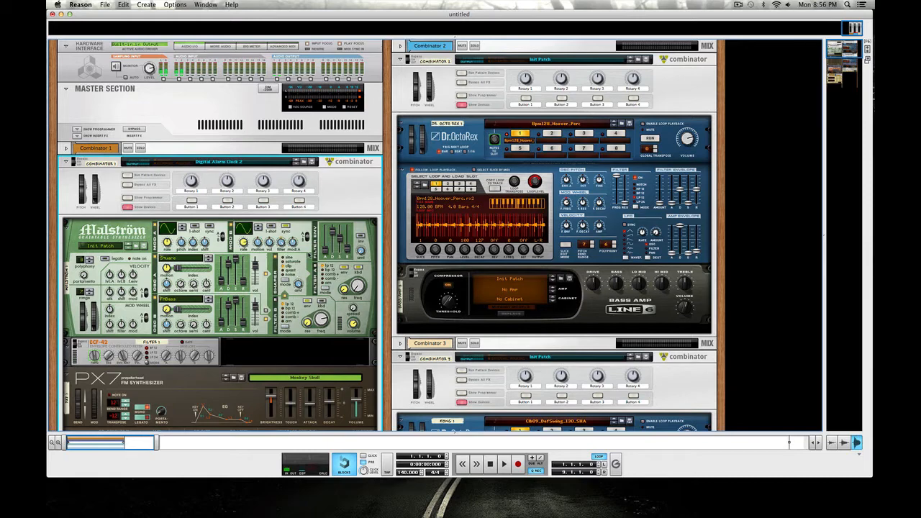
Look through the finished rack, from the Malström and PX7 synths in Combinator 1 to its effects chain and the neighbouring Combinators.
{"action": "scroll", "coordinate": [310, 255], "scroll_direction": "down", "scroll_amount": 5}
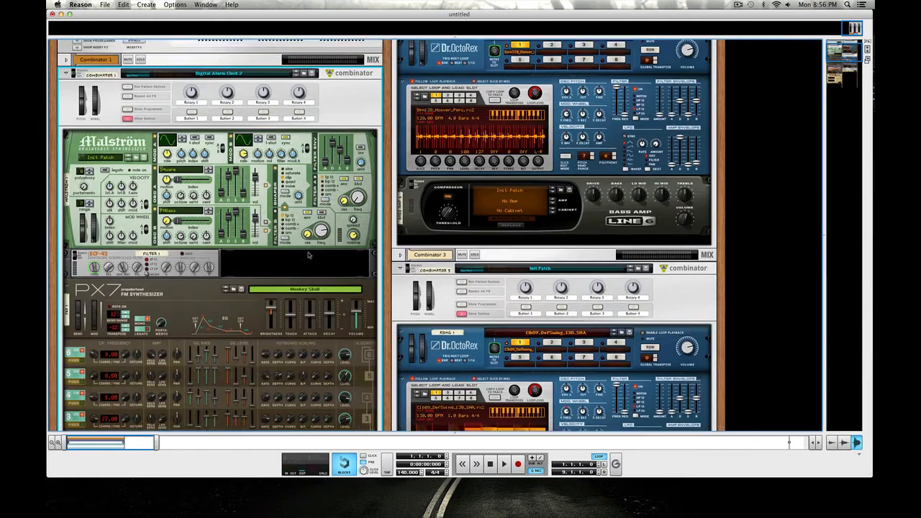
{"action": "scroll", "coordinate": [205, 276], "scroll_direction": "down", "scroll_amount": 6}
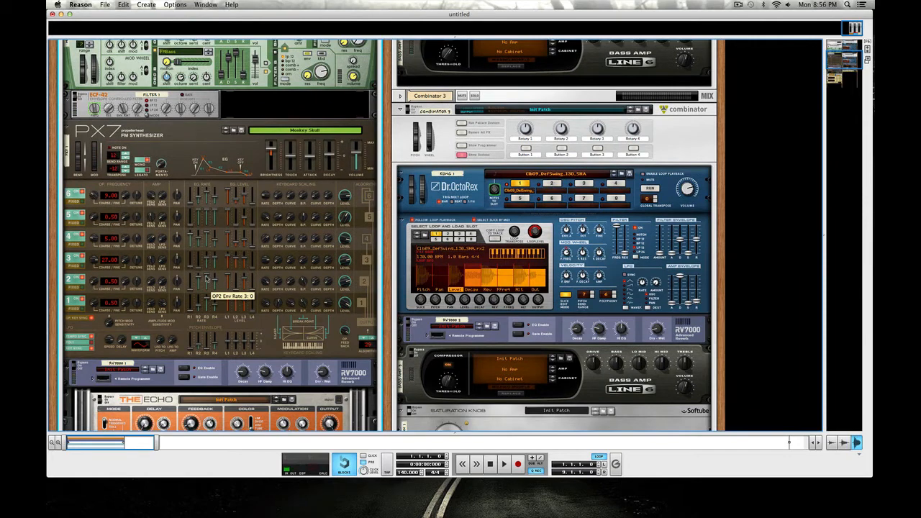
{"action": "scroll", "coordinate": [206, 278], "scroll_direction": "down", "scroll_amount": 4}
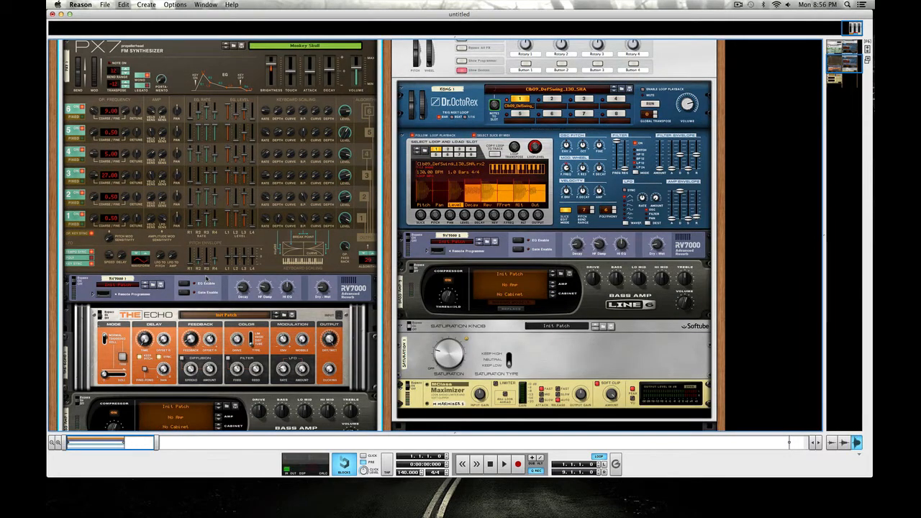
{"action": "scroll", "coordinate": [207, 279], "scroll_direction": "down", "scroll_amount": 11}
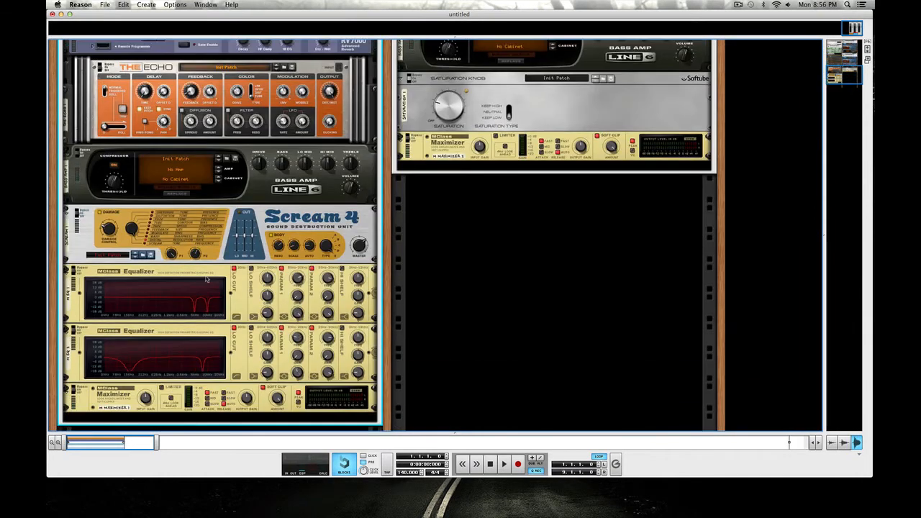
{"action": "scroll", "coordinate": [285, 268], "scroll_direction": "down", "scroll_amount": 3}
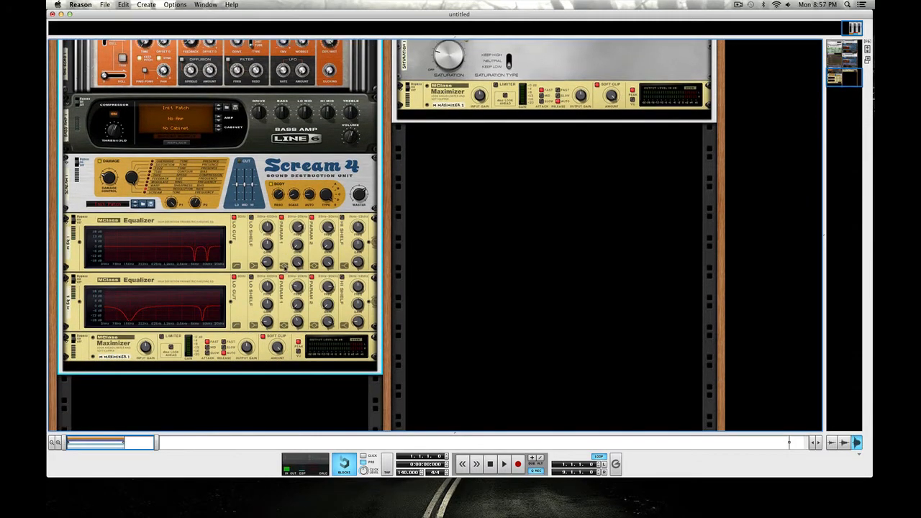
{"action": "scroll", "coordinate": [285, 271], "scroll_direction": "up", "scroll_amount": 7}
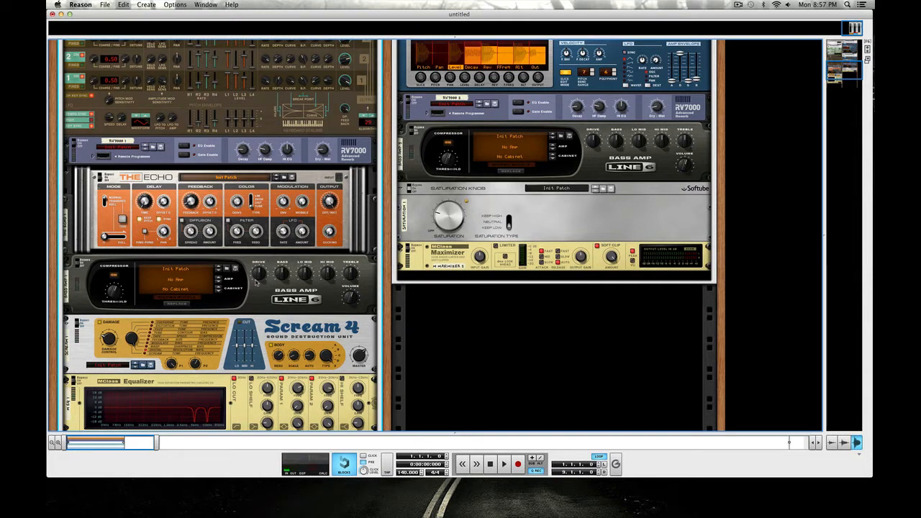
{"action": "mouse_move", "coordinate": [256, 283]}
{"action": "scroll", "coordinate": [256, 283], "scroll_direction": "up", "scroll_amount": 5}
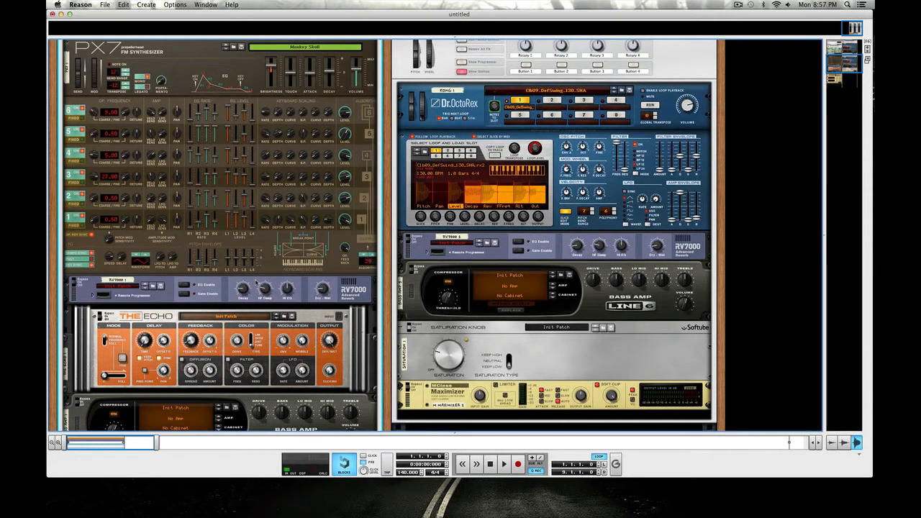
{"action": "scroll", "coordinate": [256, 283], "scroll_direction": "up", "scroll_amount": 4}
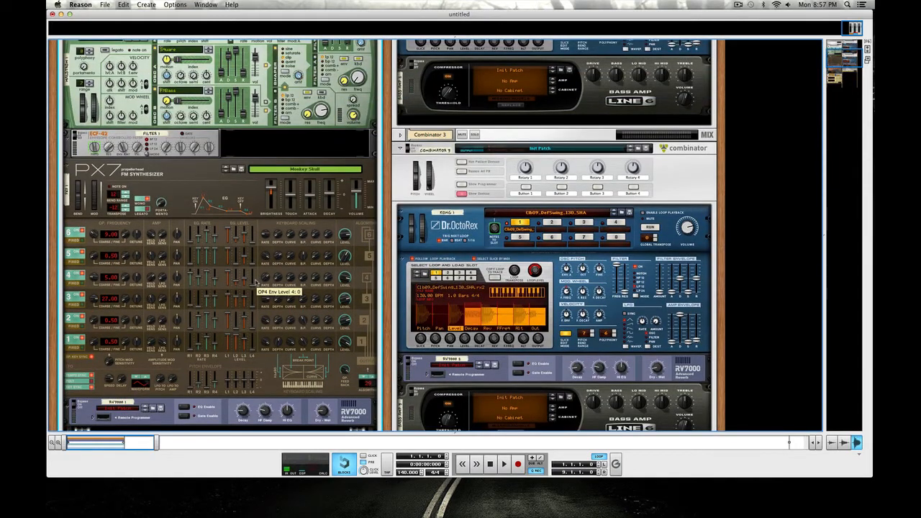
{"action": "scroll", "coordinate": [256, 283], "scroll_direction": "up", "scroll_amount": 7}
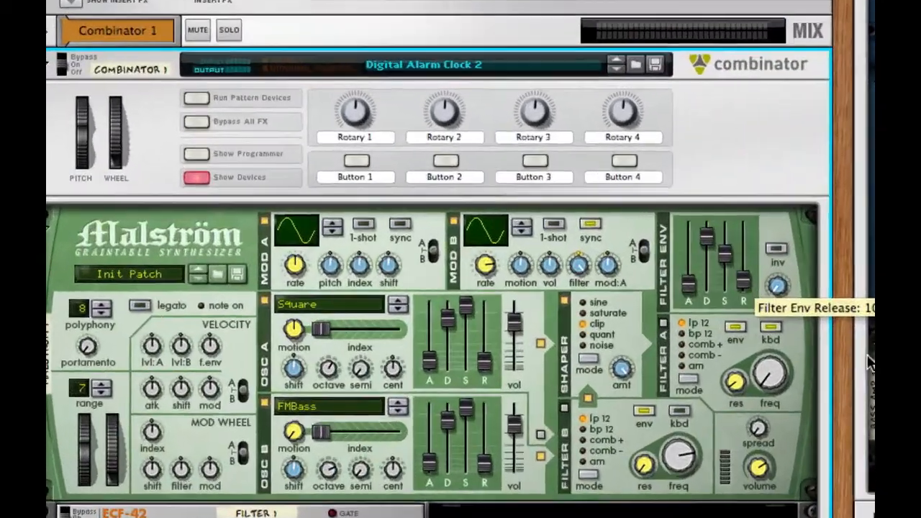
Play back the sound, solo Combinator 1 and examine its synths and effects in order while it runs.
{"action": "key", "text": "space"}
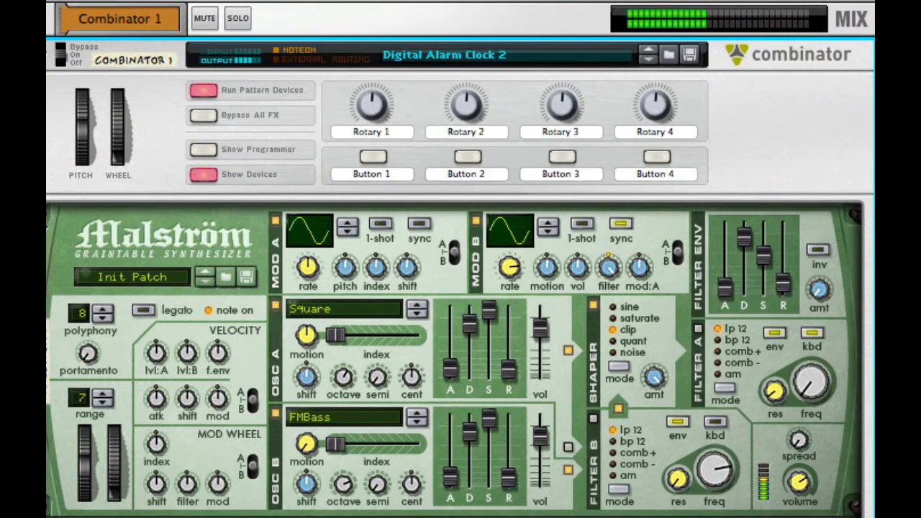
{"action": "scroll", "coordinate": [461, 259], "scroll_direction": "down", "scroll_amount": 5}
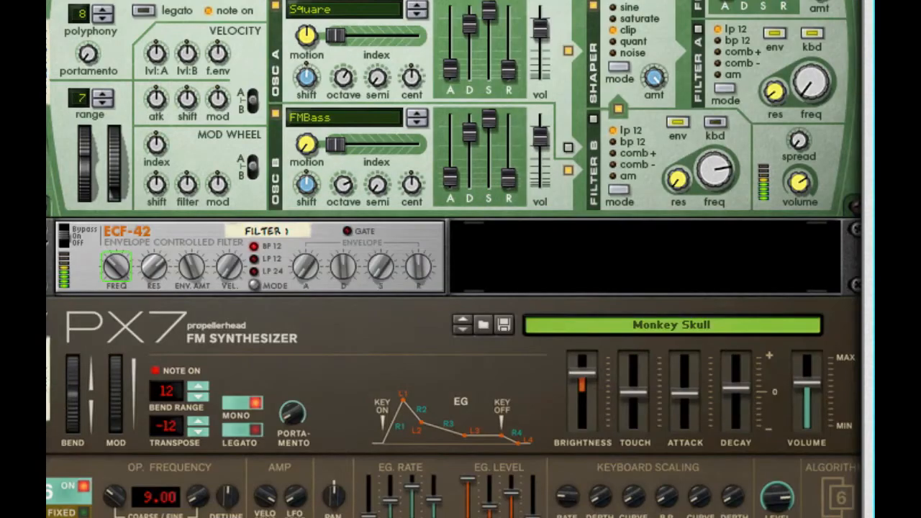
{"action": "scroll", "coordinate": [461, 259], "scroll_direction": "down", "scroll_amount": 3}
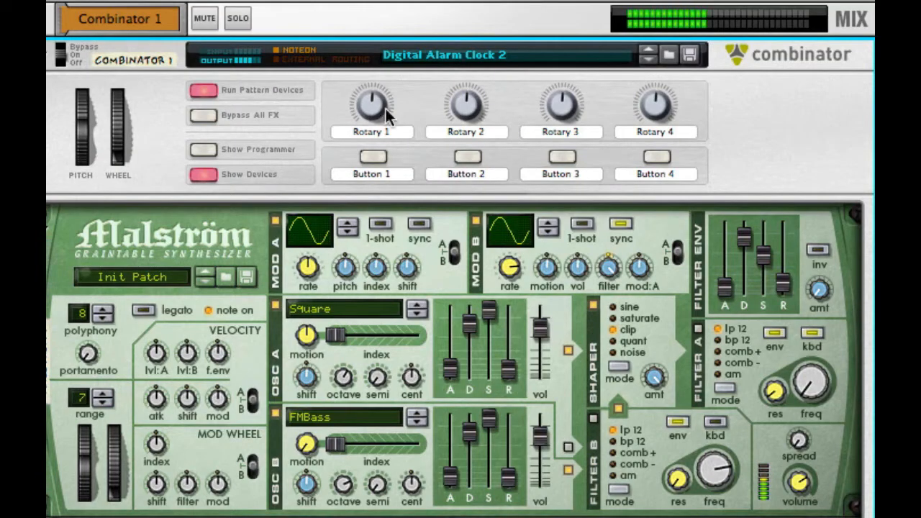
{"action": "left_click", "coordinate": [239, 18]}
{"action": "scroll", "coordinate": [461, 259], "scroll_direction": "down", "scroll_amount": 6}
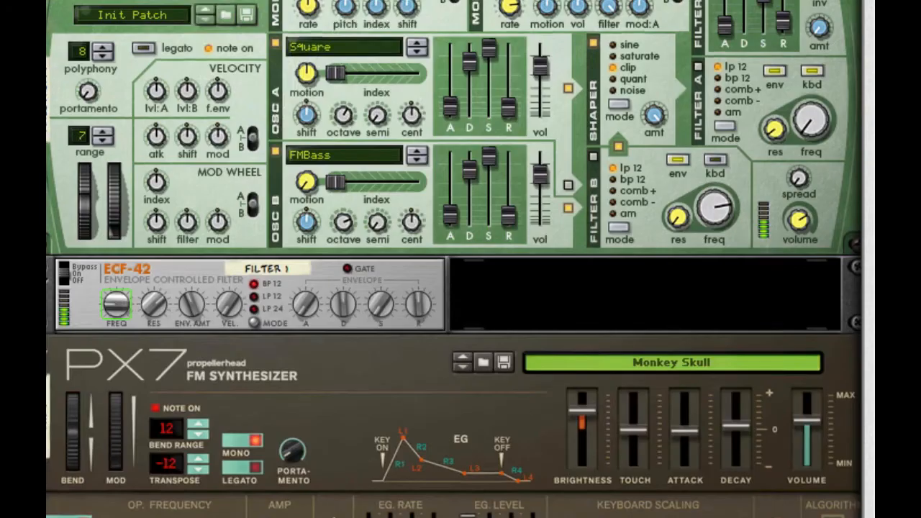
{"action": "scroll", "coordinate": [461, 259], "scroll_direction": "down", "scroll_amount": 4}
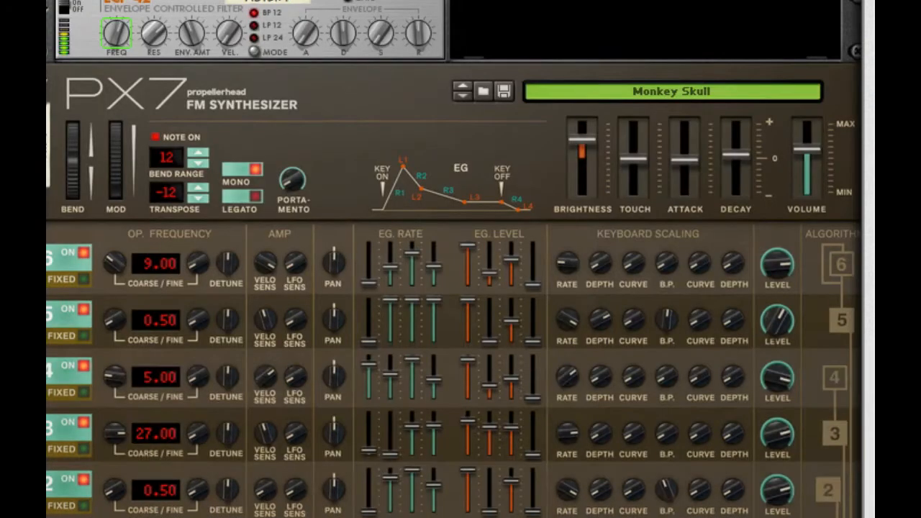
{"action": "scroll", "coordinate": [461, 259], "scroll_direction": "down", "scroll_amount": 7}
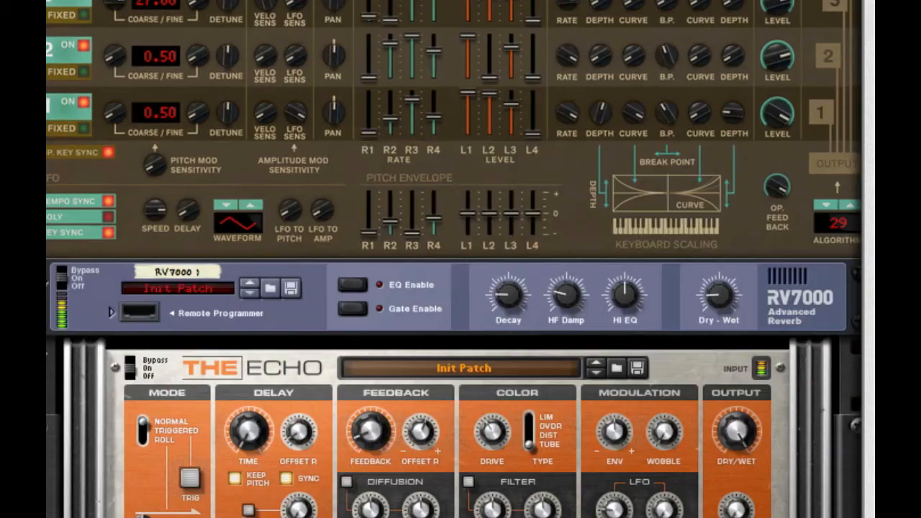
{"action": "scroll", "coordinate": [461, 259], "scroll_direction": "down", "scroll_amount": 4}
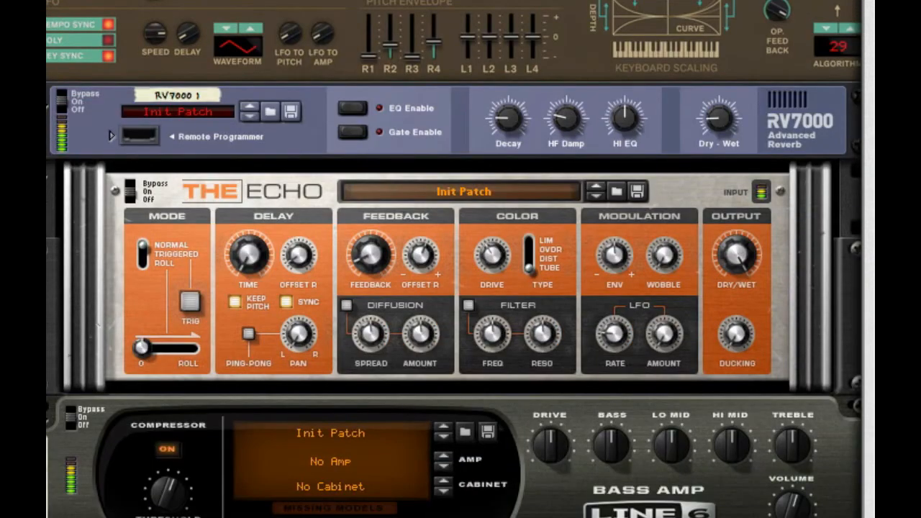
{"action": "scroll", "coordinate": [461, 259], "scroll_direction": "down", "scroll_amount": 1}
{"action": "scroll", "coordinate": [461, 259], "scroll_direction": "down", "scroll_amount": 1}
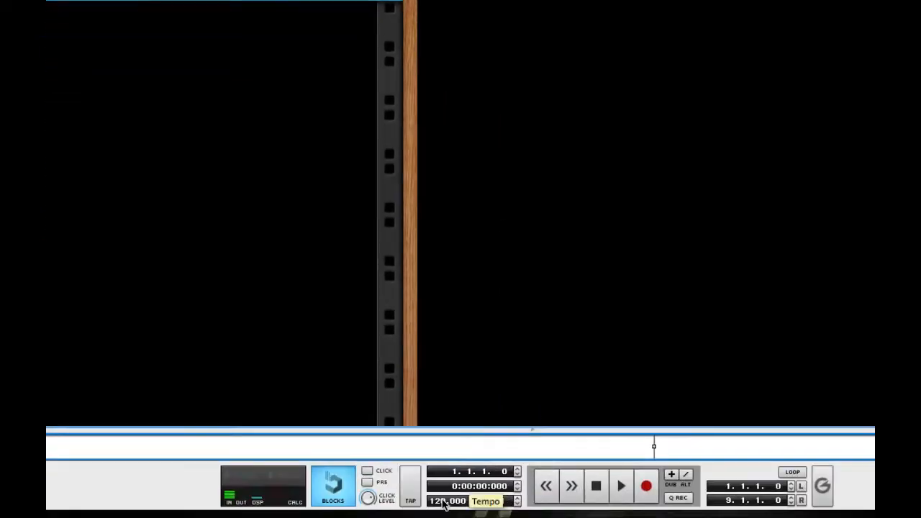
Prepare the transport with a tempo of 140, quantized recording enabled and an adjusted click level.
{"action": "left_click_drag", "start_coordinate": [446, 500], "coordinate": [449, 434]}
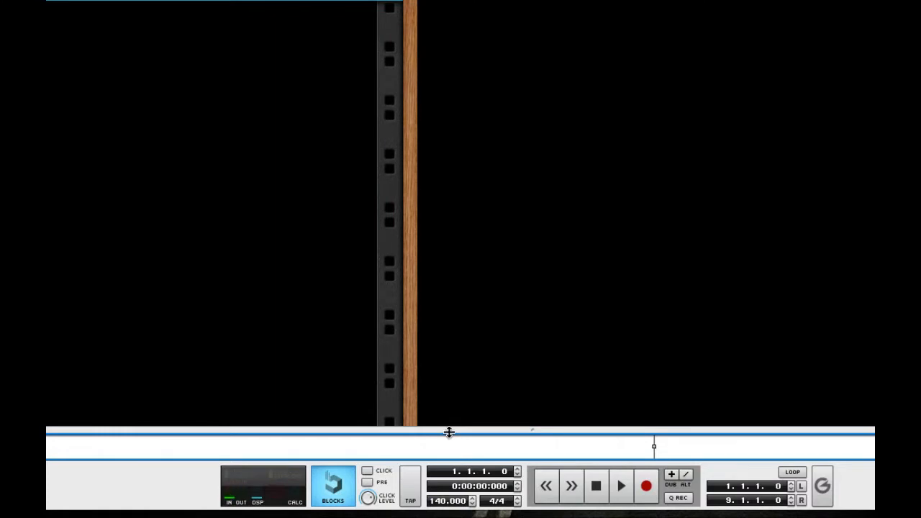
{"action": "left_click", "coordinate": [680, 498]}
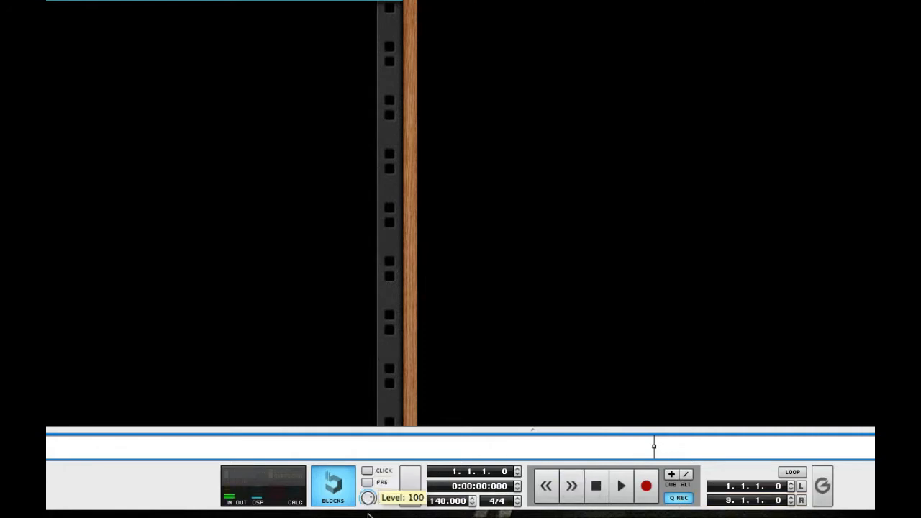
{"action": "left_click_drag", "start_coordinate": [370, 496], "coordinate": [370, 514]}
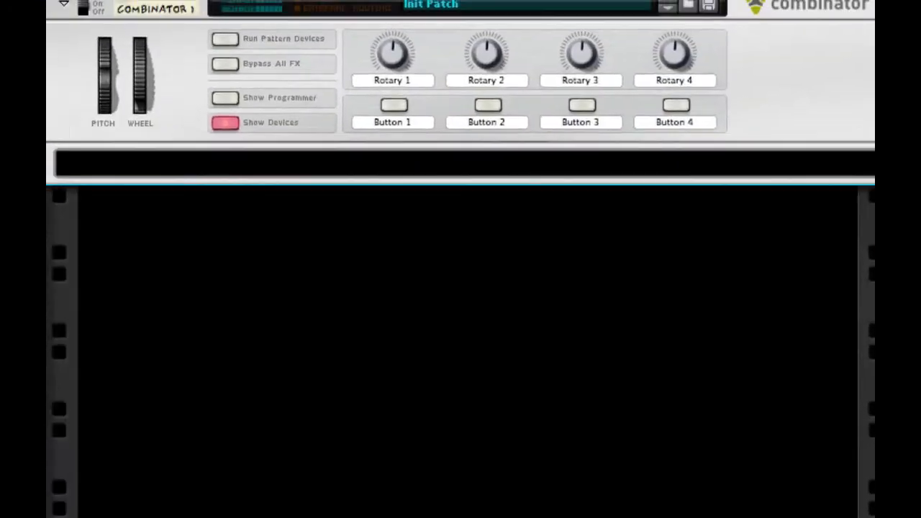
Add a Malström Graintable Synthesizer inside the empty Combinator 1.
{"action": "right_click", "coordinate": [204, 163]}
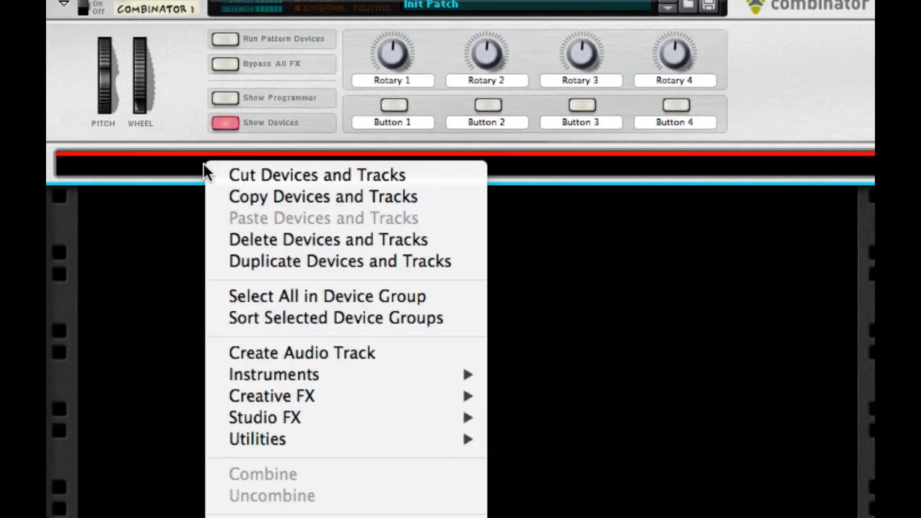
{"action": "mouse_move", "coordinate": [419, 373]}
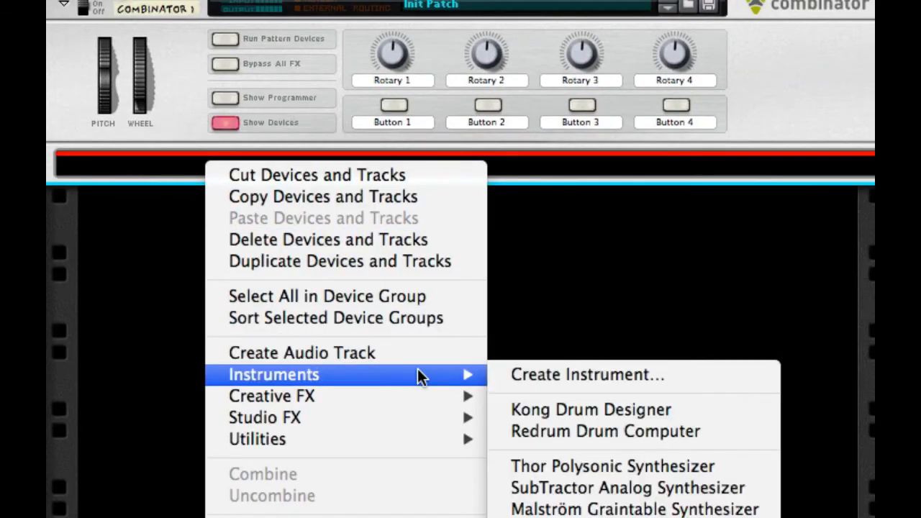
{"action": "left_click", "coordinate": [685, 509]}
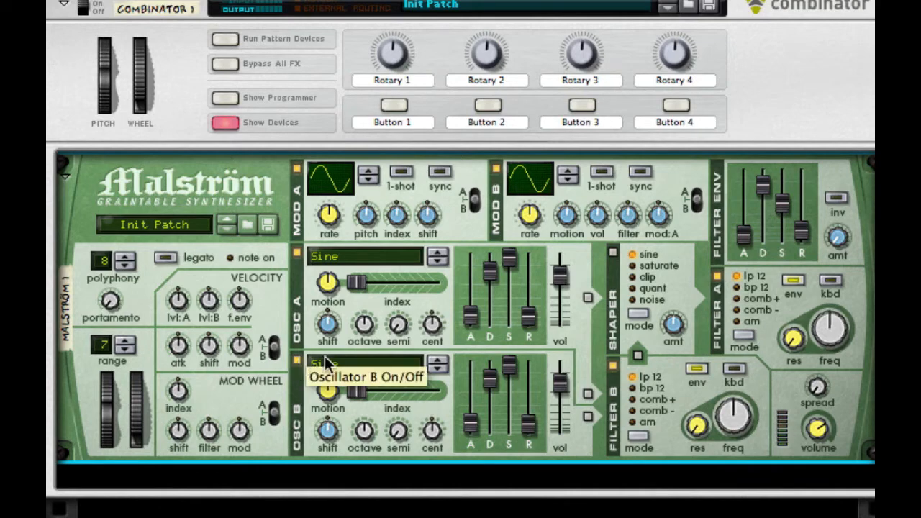
Set the Malström's oscillator B to the FMBass graintable, lowering its motion and raising its octave.
{"action": "left_click", "coordinate": [342, 364]}
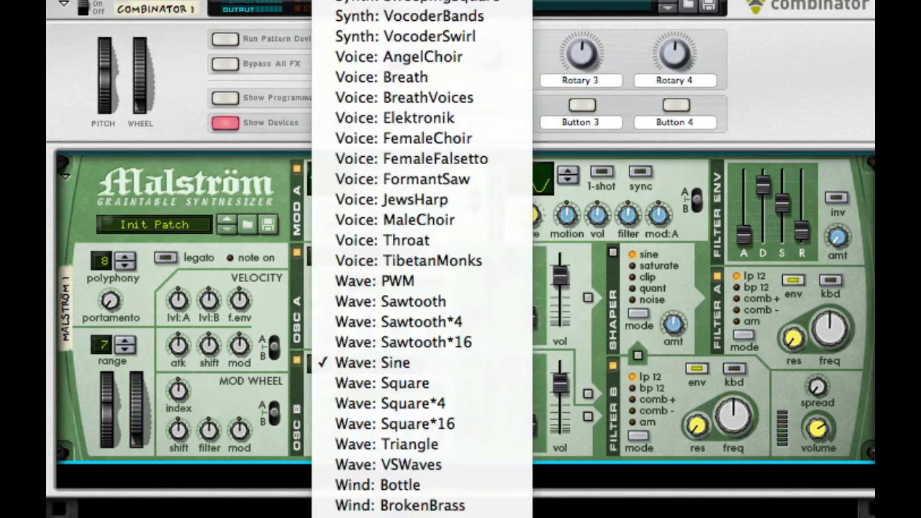
{"action": "scroll", "coordinate": [423, 260], "scroll_direction": "up", "scroll_amount": 10}
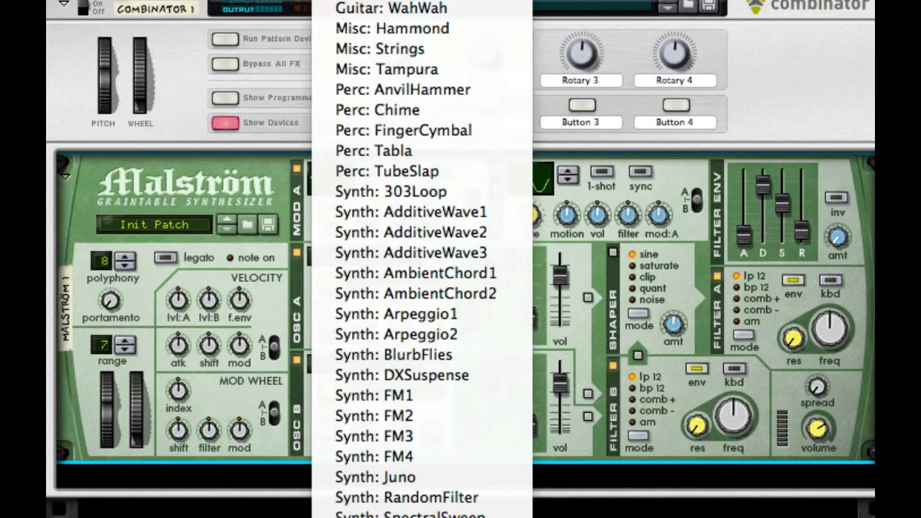
{"action": "left_click", "coordinate": [487, 352]}
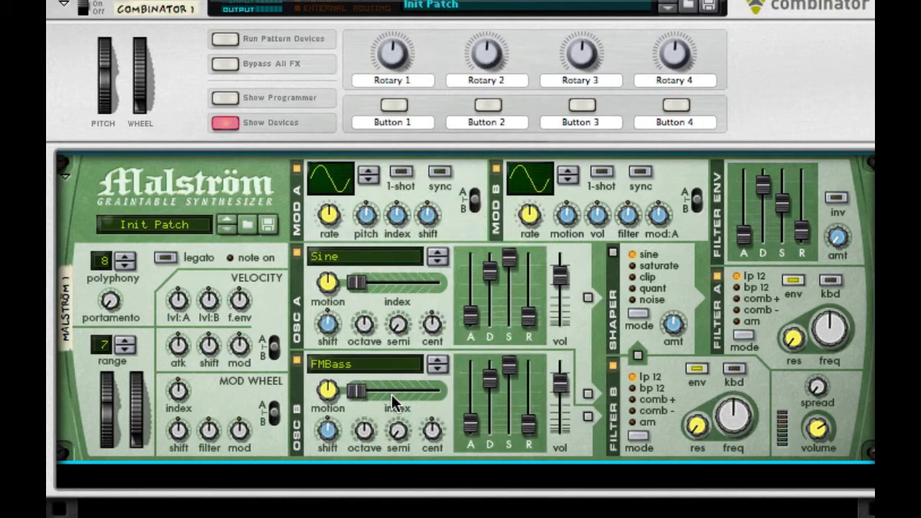
{"action": "left_click_drag", "start_coordinate": [334, 390], "coordinate": [382, 362]}
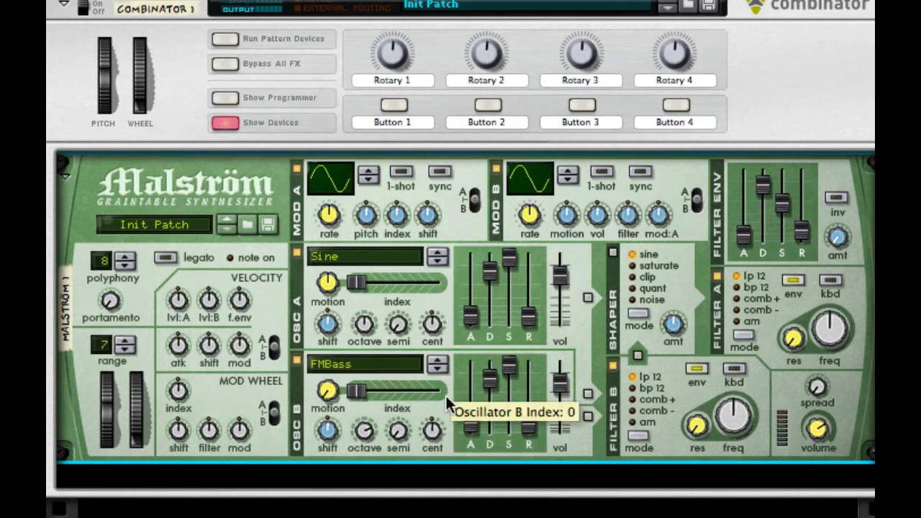
Route oscillator B to filter B, switch filter B off and route it on to the shaper.
{"action": "left_click", "coordinate": [589, 416]}
{"action": "left_click", "coordinate": [612, 365]}
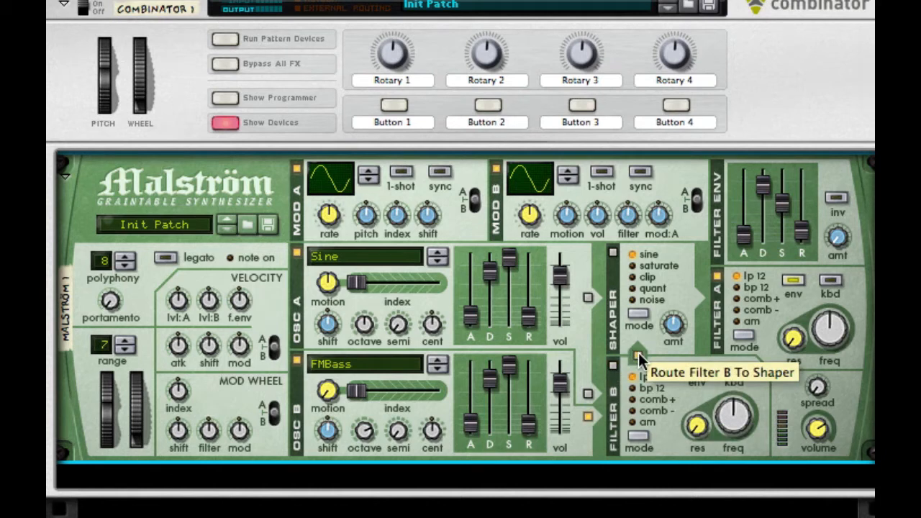
{"action": "left_click", "coordinate": [638, 353]}
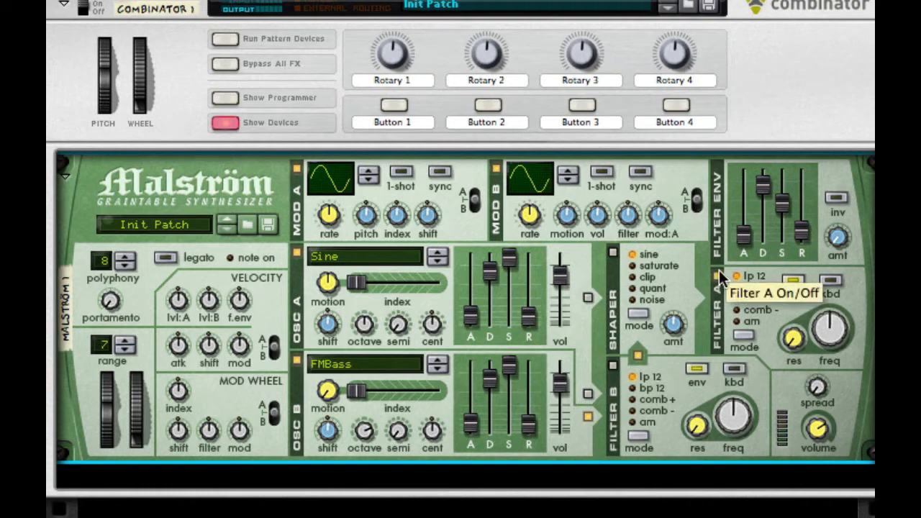
Switch off filter A, and route oscillator A through the shaper with the shaper turned on.
{"action": "left_click", "coordinate": [719, 277]}
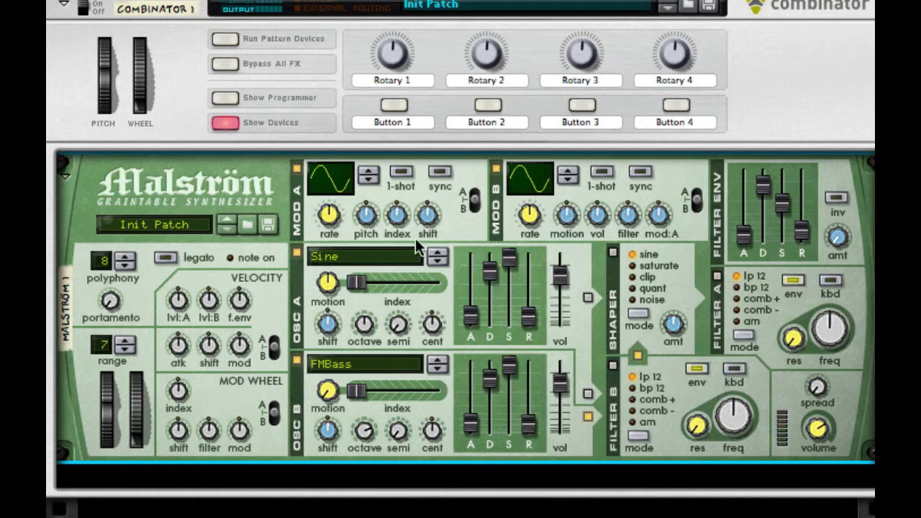
{"action": "left_click", "coordinate": [589, 297]}
{"action": "left_click", "coordinate": [613, 253]}
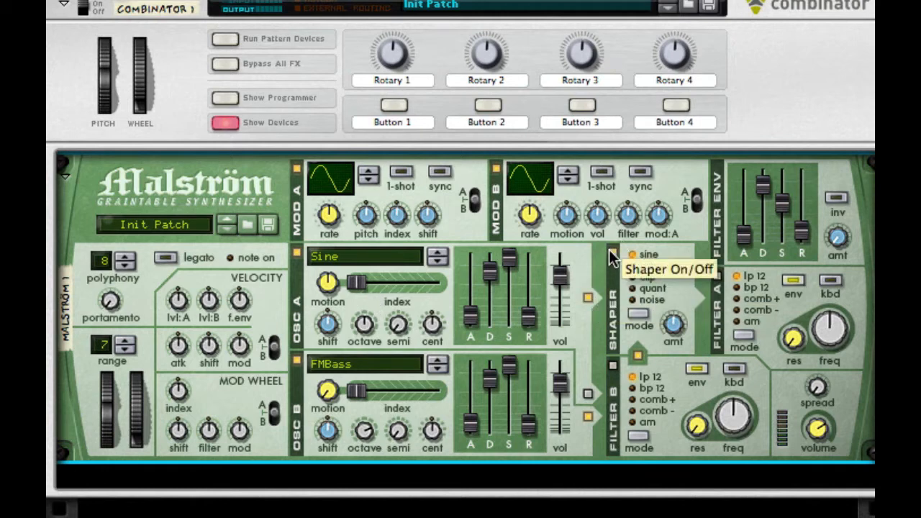
Set oscillator A to the Square wave and raise its octave.
{"action": "left_click", "coordinate": [375, 259]}
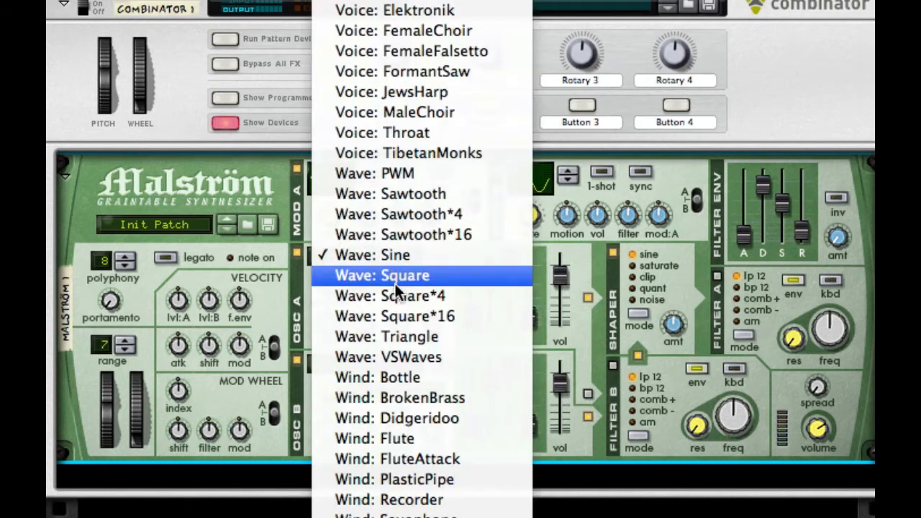
{"action": "left_click", "coordinate": [394, 275]}
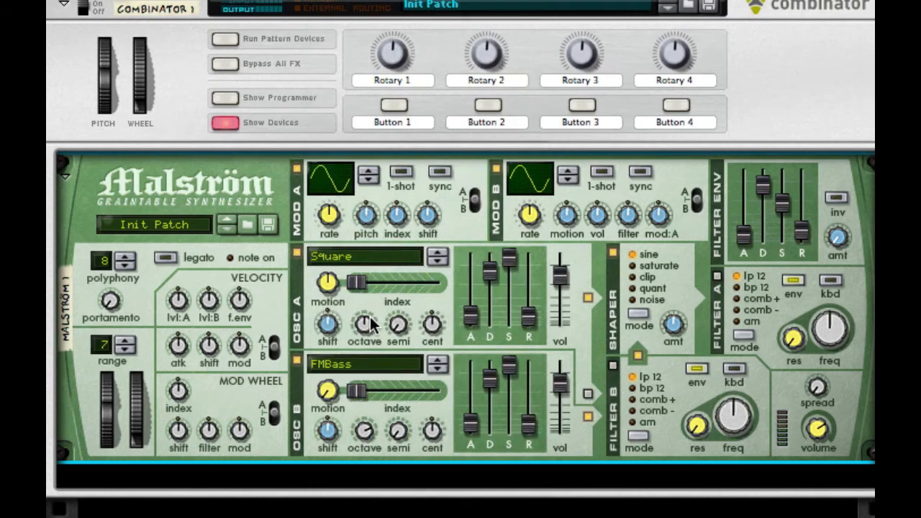
{"action": "left_click_drag", "start_coordinate": [370, 316], "coordinate": [373, 280]}
Turn off Mod A and set up Mod B with sync on, a higher rate and increased filter modulation.
{"action": "left_click", "coordinate": [296, 168]}
{"action": "left_click", "coordinate": [638, 171]}
{"action": "left_click_drag", "start_coordinate": [536, 221], "coordinate": [540, 135]}
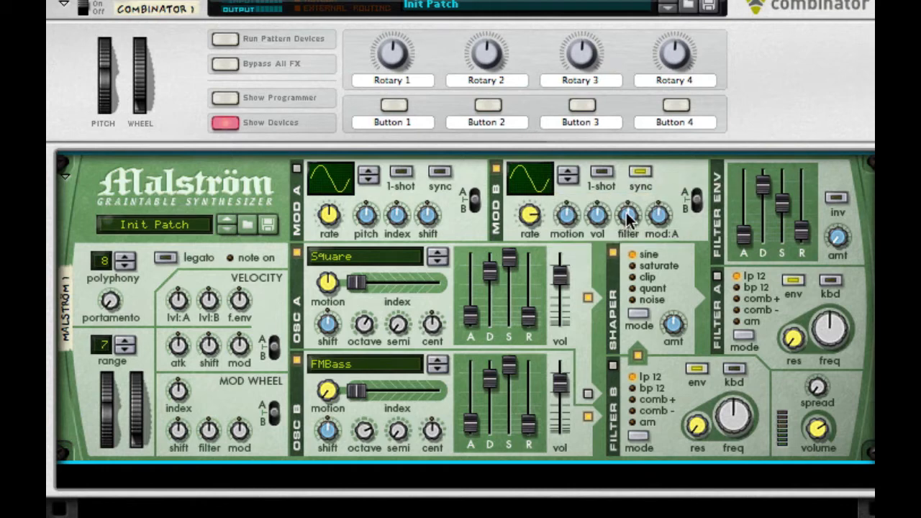
{"action": "left_click_drag", "start_coordinate": [628, 219], "coordinate": [629, 209]}
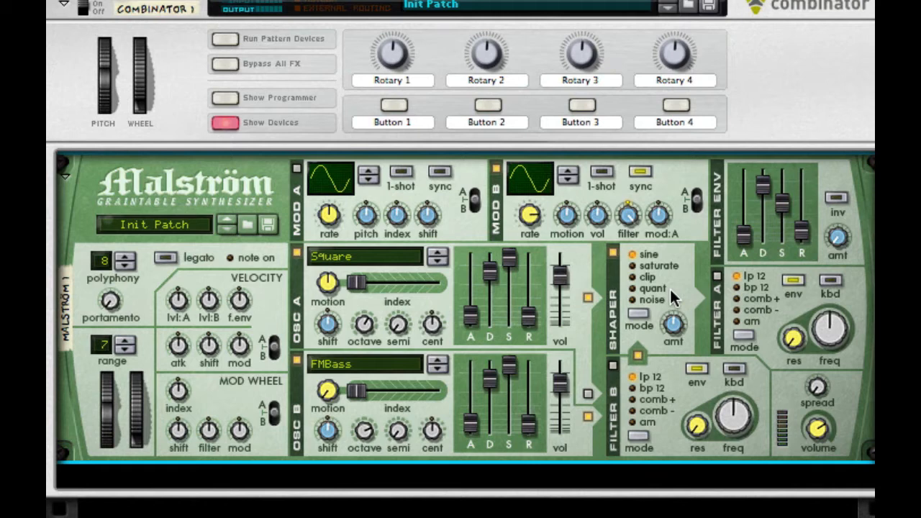
Set the Malström's shaper to clip mode and turn up its amount.
{"action": "left_click", "coordinate": [639, 278]}
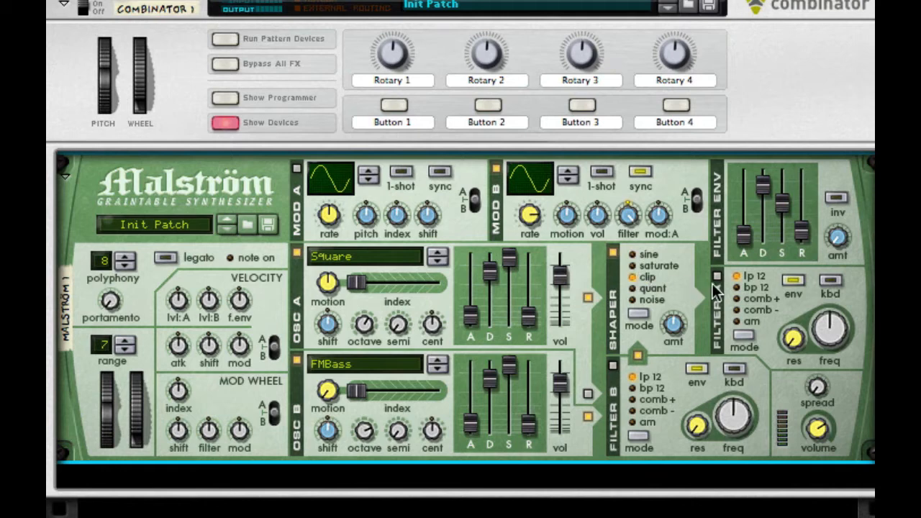
{"action": "left_click_drag", "start_coordinate": [684, 329], "coordinate": [692, 176]}
Add a PX7 FM Synthesizer below the Malström and cable its left and right audio outputs into the Malström's shaper/filter A and filter B inputs.
{"action": "right_click", "coordinate": [601, 443]}
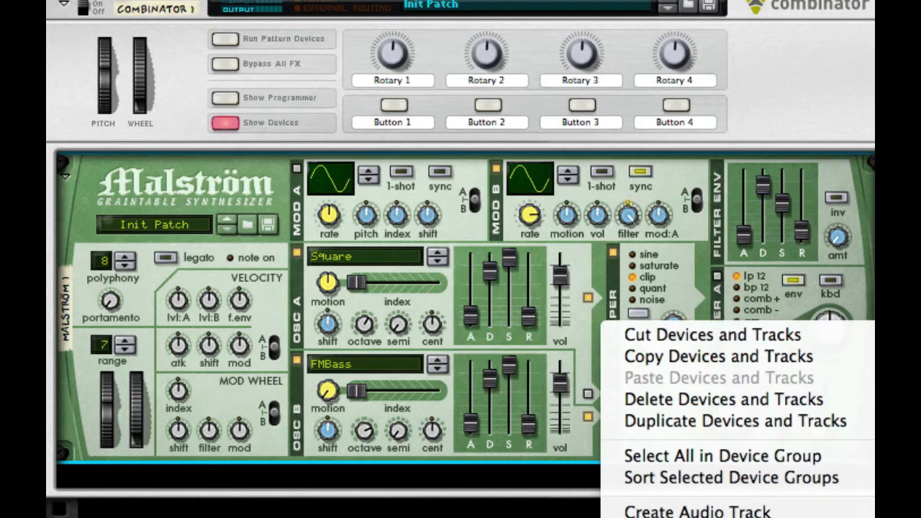
{"action": "left_click", "coordinate": [673, 452]}
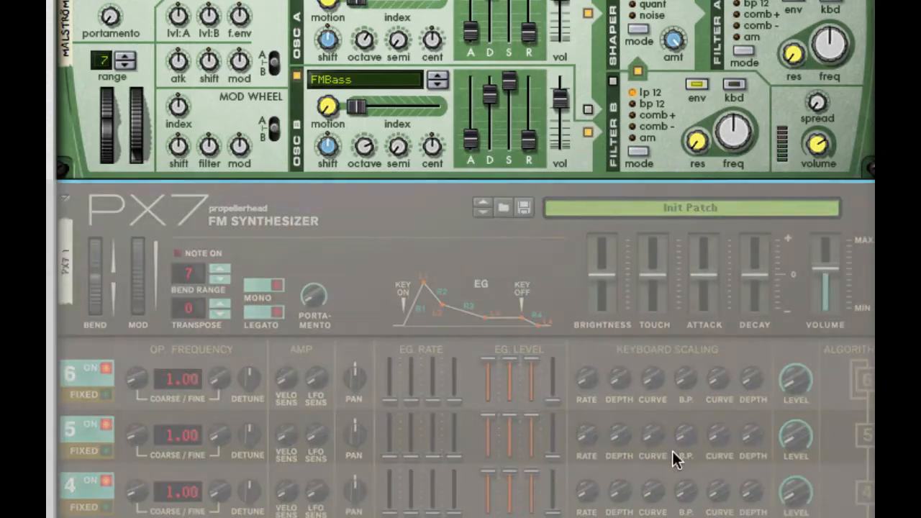
{"action": "key", "text": "Tab"}
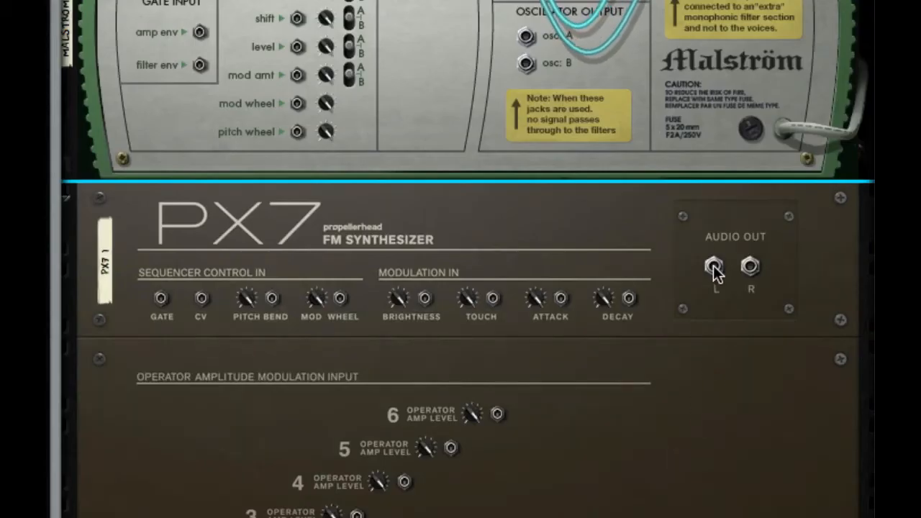
{"action": "left_click_drag", "start_coordinate": [713, 267], "coordinate": [728, 406]}
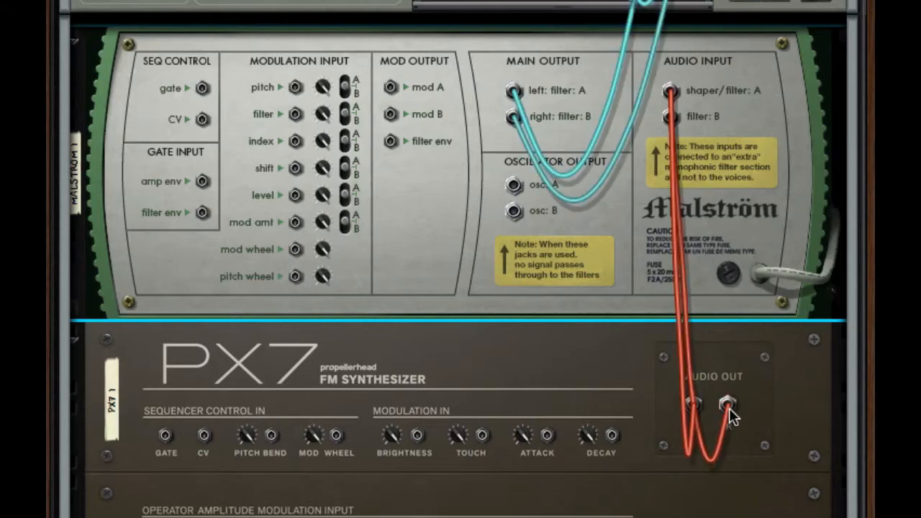
{"action": "key", "text": "Tab"}
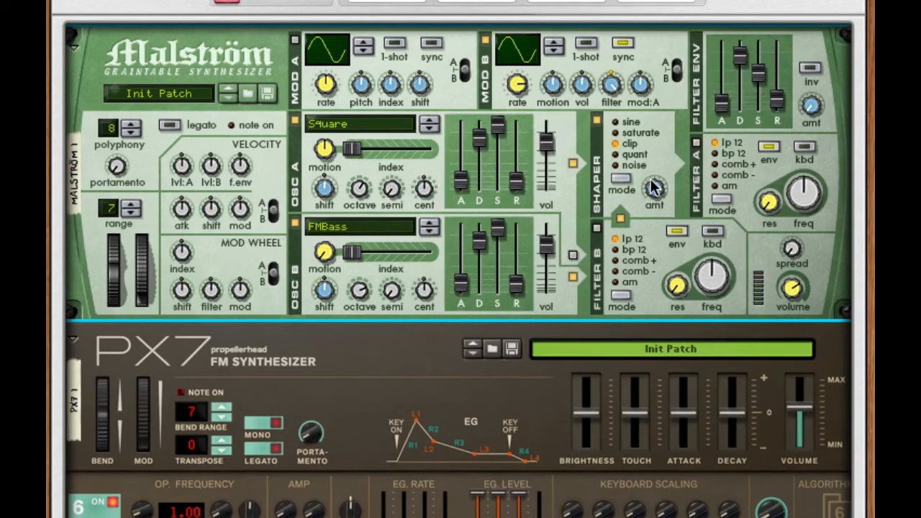
Sweep the Malström's shaper amount down and back up to its maximum.
{"action": "left_click_drag", "start_coordinate": [651, 181], "coordinate": [653, 378]}
{"action": "left_click_drag", "start_coordinate": [659, 198], "coordinate": [669, 3]}
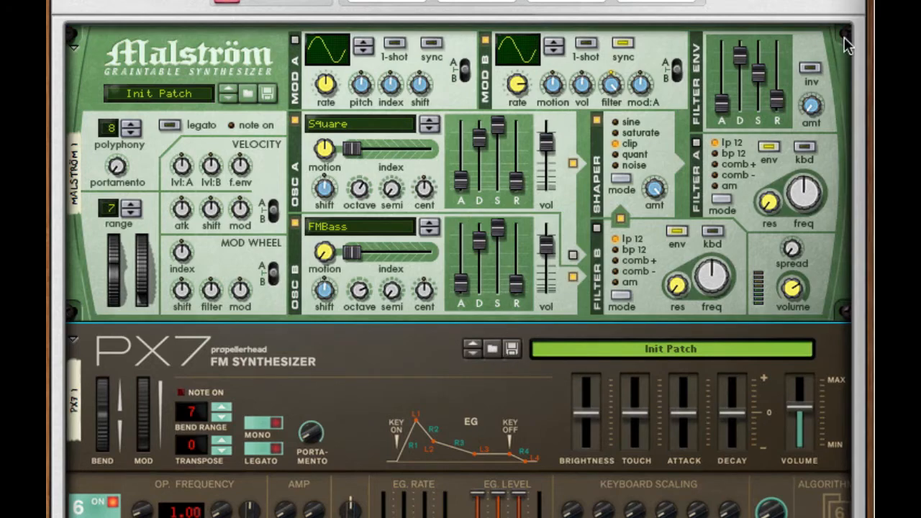
Load the Monkey Skull patch from the Bass Talk folder into the PX7.
{"action": "left_click", "coordinate": [492, 348]}
{"action": "left_click_drag", "start_coordinate": [485, 93], "coordinate": [407, 158]}
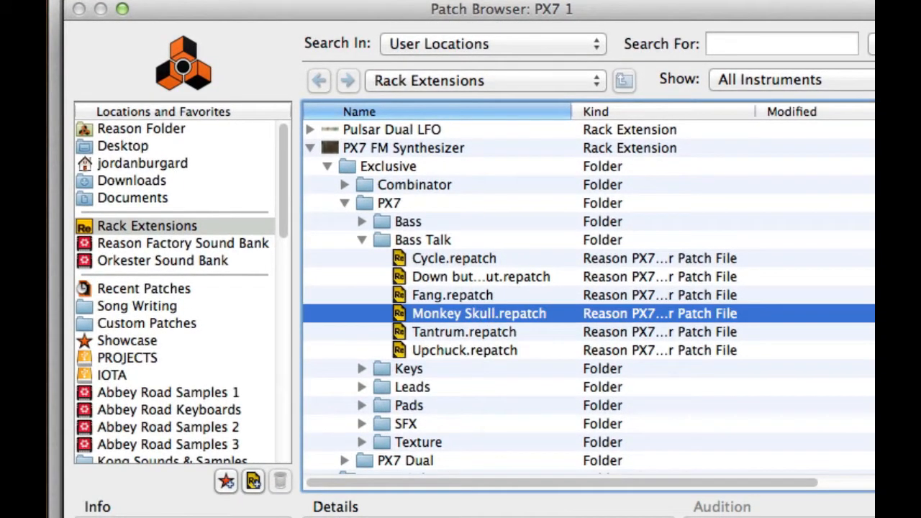
{"action": "key", "text": "Return"}
Go through the PX7's algorithms up to 29 and settle on algorithm 28.
{"action": "scroll", "coordinate": [708, 358], "scroll_direction": "down", "scroll_amount": 1}
{"action": "scroll", "coordinate": [708, 350], "scroll_direction": "down", "scroll_amount": 5}
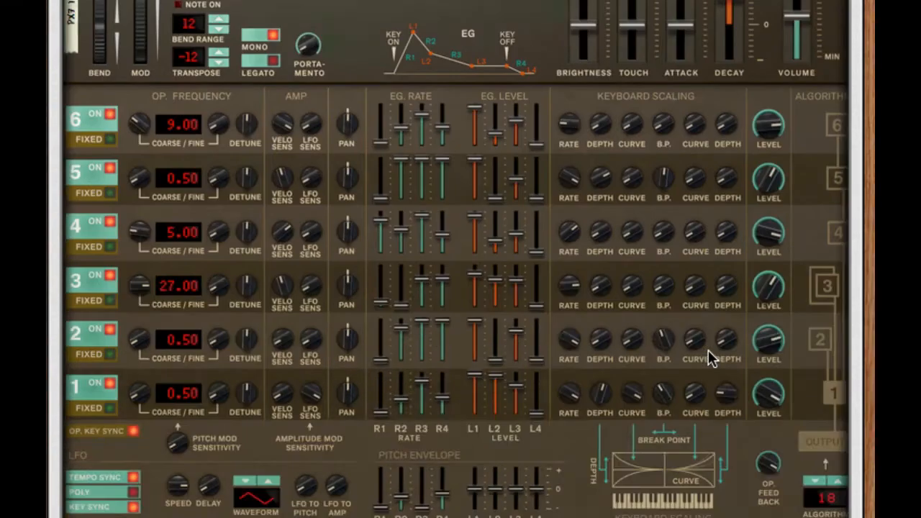
{"action": "left_click", "coordinate": [839, 483]}
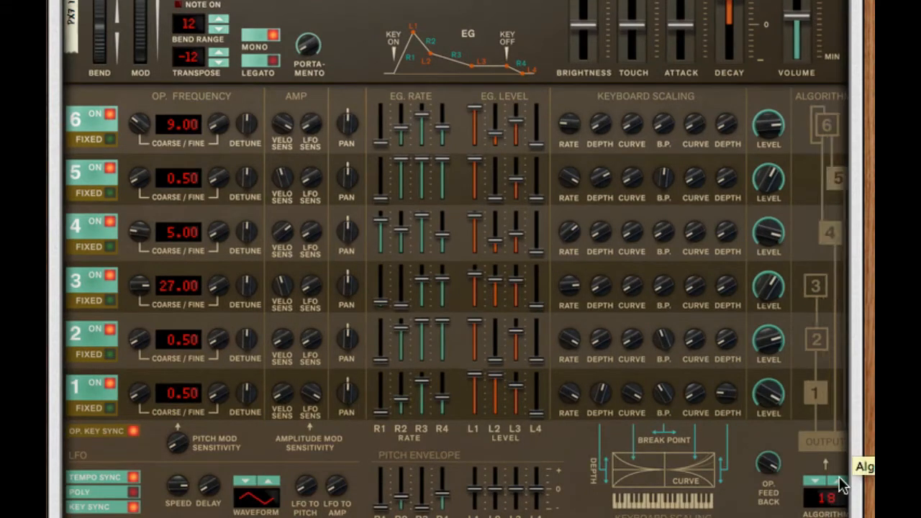
{"action": "left_click", "coordinate": [839, 481]}
{"action": "left_click", "coordinate": [840, 482]}
{"action": "left_click", "coordinate": [840, 481]}
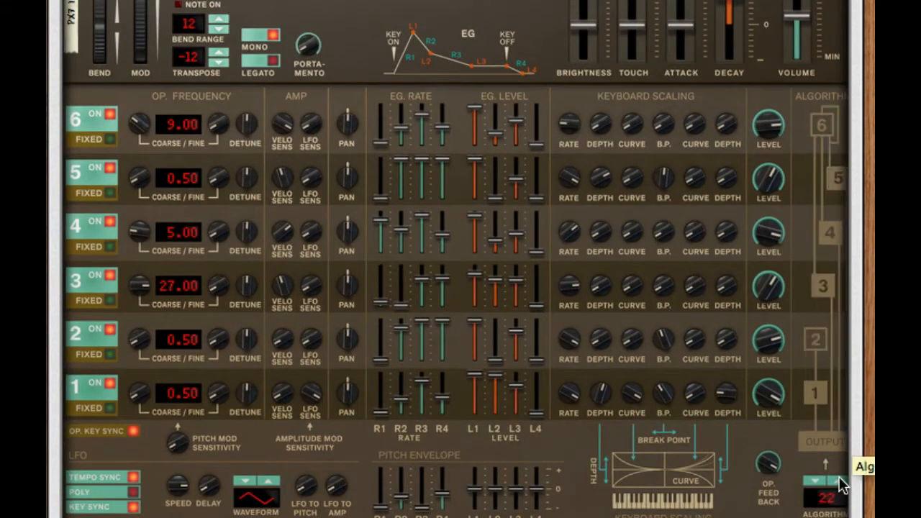
{"action": "left_click", "coordinate": [839, 481]}
{"action": "left_click", "coordinate": [839, 481]}
{"action": "left_click", "coordinate": [840, 481]}
{"action": "left_click", "coordinate": [839, 482]}
{"action": "left_click", "coordinate": [840, 482]}
{"action": "left_click", "coordinate": [839, 481]}
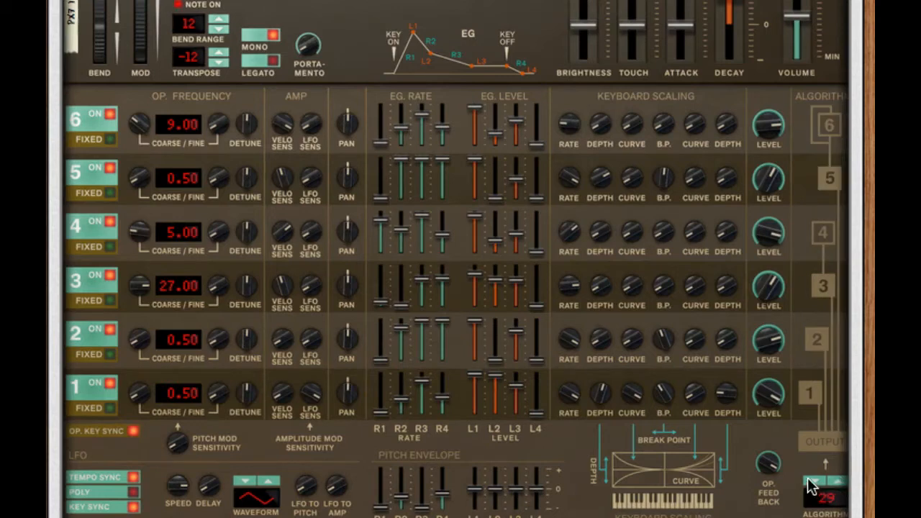
{"action": "left_click", "coordinate": [813, 482]}
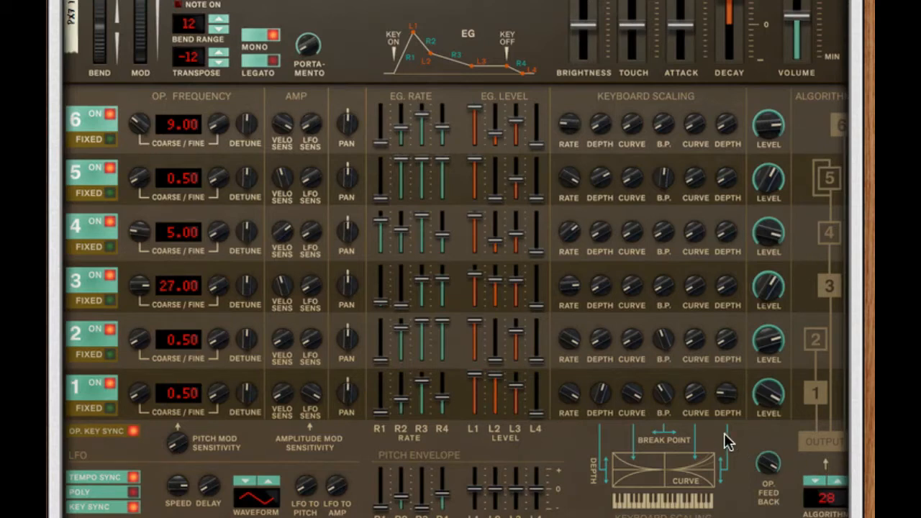
Compare PX7 algorithms 29 and 28 by switching between them, ending on 28.
{"action": "left_click", "coordinate": [838, 481]}
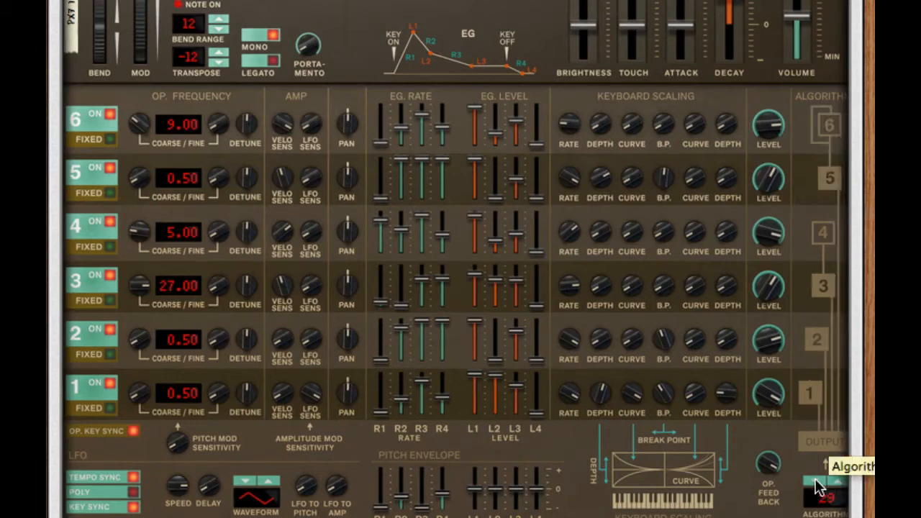
{"action": "left_click", "coordinate": [817, 481]}
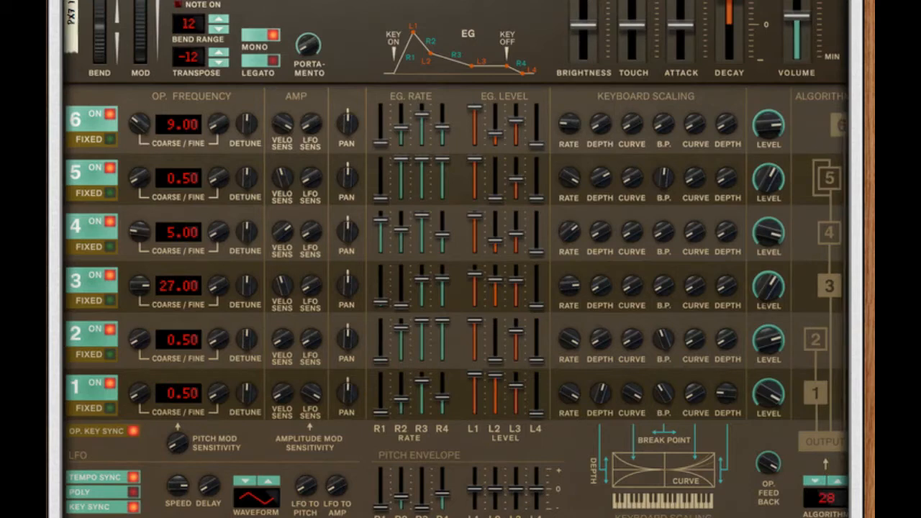
{"action": "left_click", "coordinate": [838, 481]}
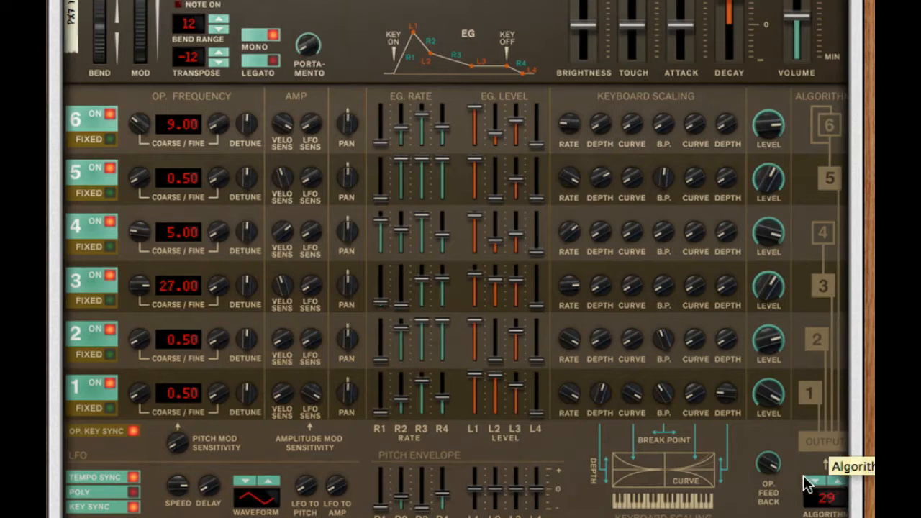
{"action": "left_click", "coordinate": [814, 482]}
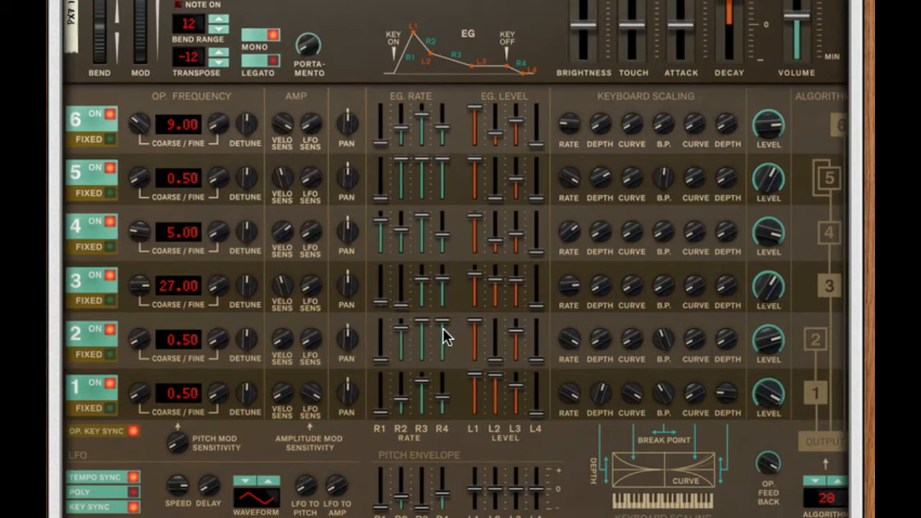
Pull the envelope generator's rate 4 sliders fully down to 99 for operators 1 to 5, and nearly as far for operator 6.
{"action": "mouse_move", "coordinate": [442, 330]}
{"action": "left_click_drag", "start_coordinate": [443, 328], "coordinate": [442, 338]}
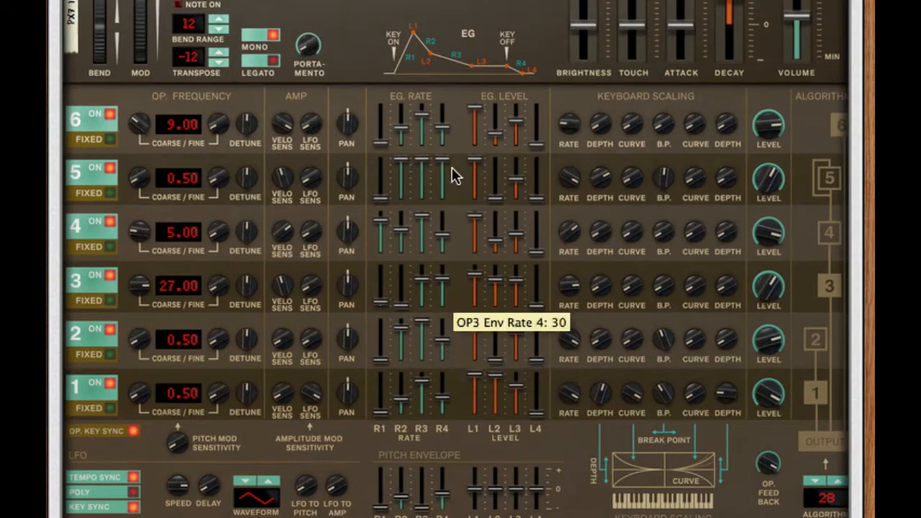
{"action": "left_click_drag", "start_coordinate": [434, 161], "coordinate": [434, 186]}
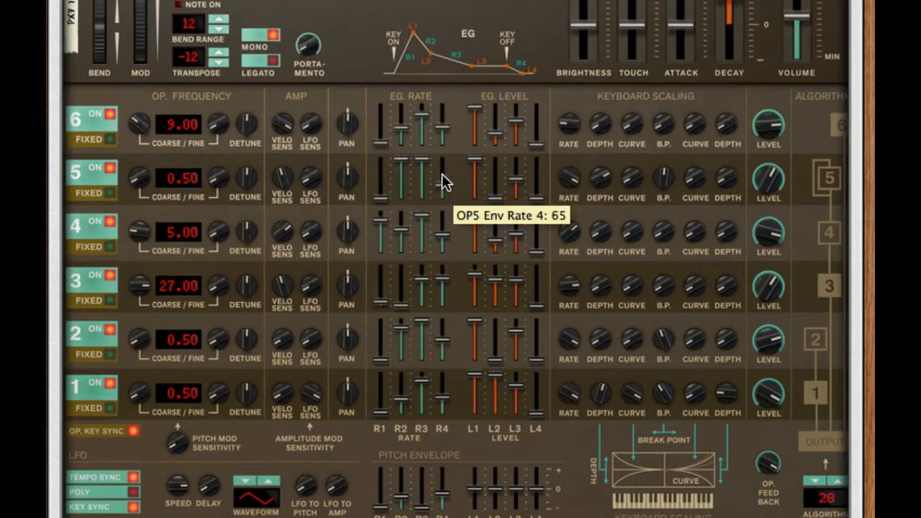
{"action": "left_click_drag", "start_coordinate": [443, 278], "coordinate": [440, 428]}
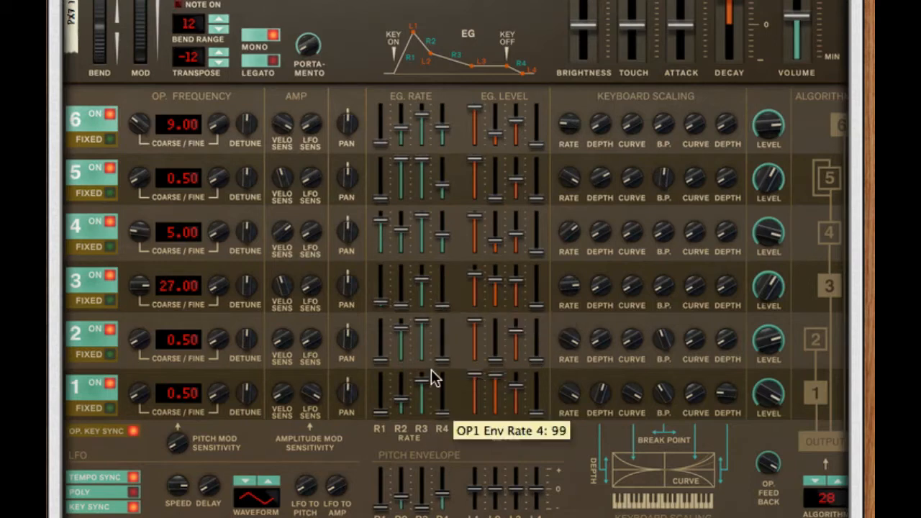
{"action": "left_click_drag", "start_coordinate": [442, 185], "coordinate": [442, 198]}
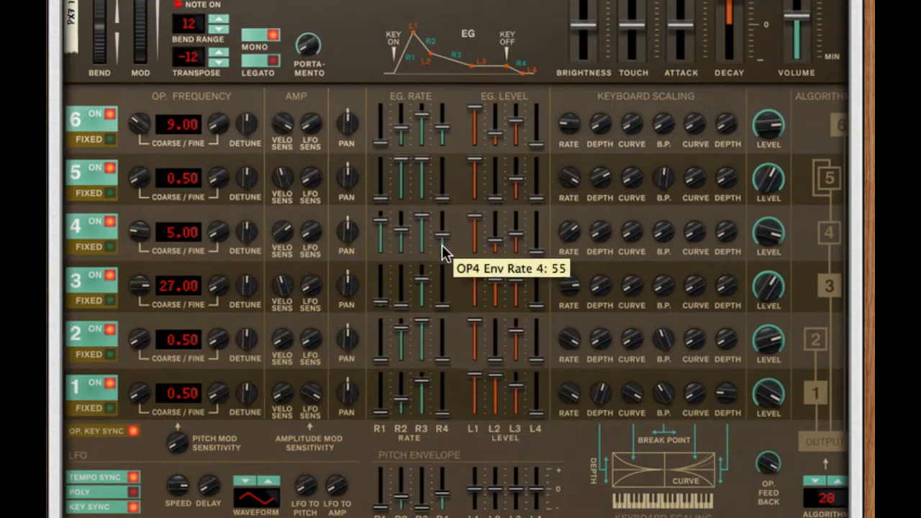
{"action": "left_click_drag", "start_coordinate": [442, 248], "coordinate": [440, 278]}
{"action": "left_click_drag", "start_coordinate": [442, 140], "coordinate": [441, 201]}
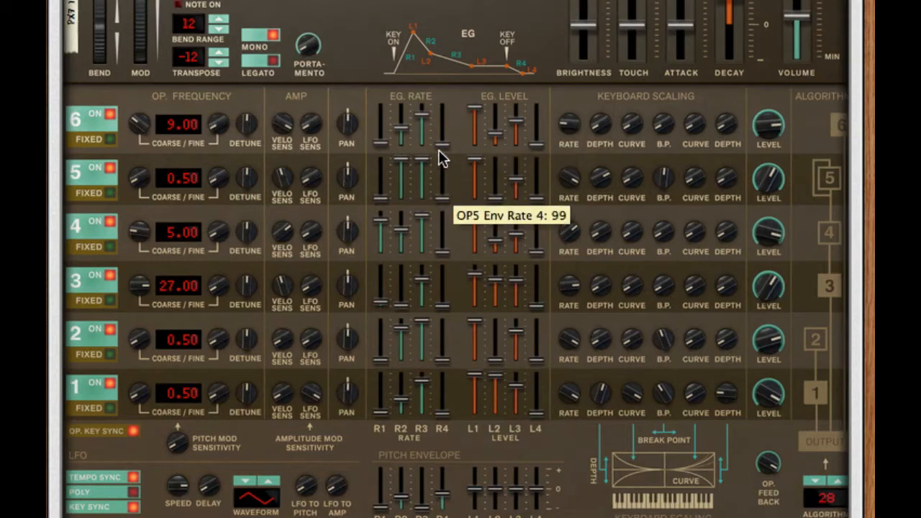
{"action": "left_click_drag", "start_coordinate": [441, 129], "coordinate": [442, 141]}
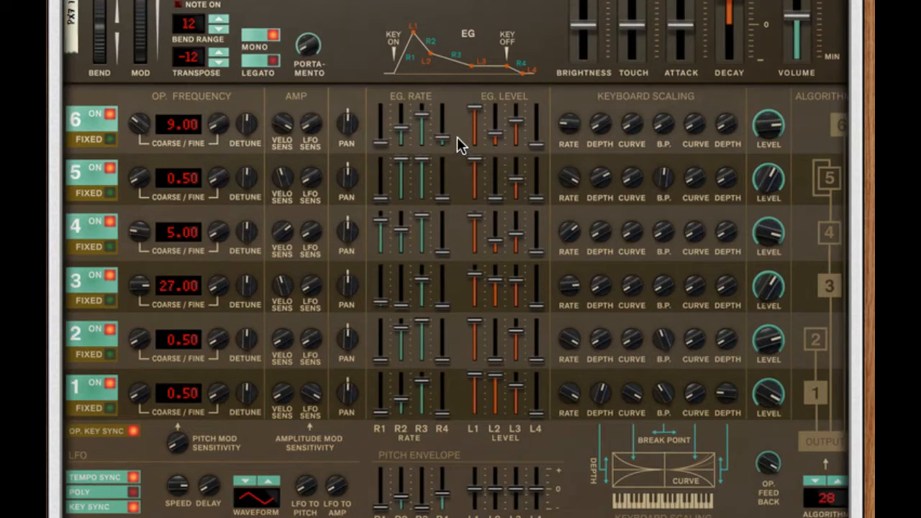
Return the PX7's decay to its centre position and raise its brightness.
{"action": "scroll", "coordinate": [434, 133], "scroll_direction": "up", "scroll_amount": 3}
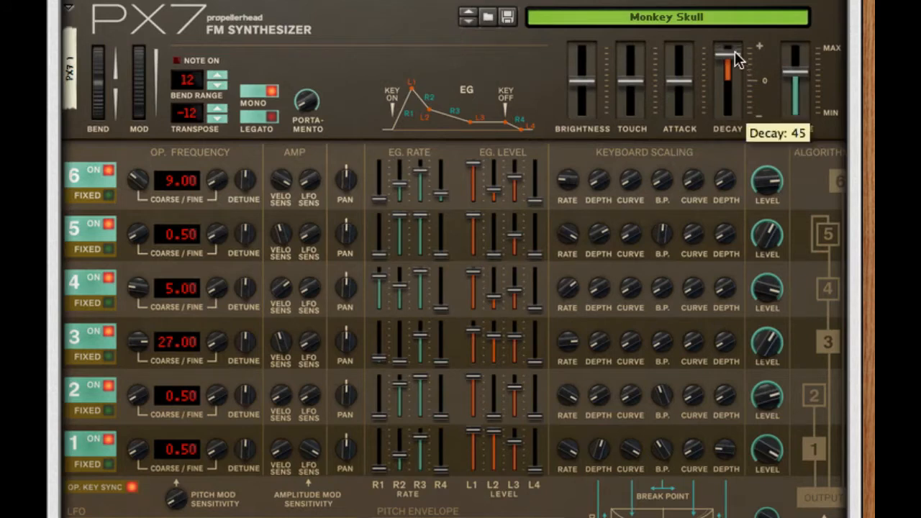
{"action": "left_click_drag", "start_coordinate": [735, 51], "coordinate": [733, 78]}
{"action": "left_click_drag", "start_coordinate": [584, 83], "coordinate": [582, 63]}
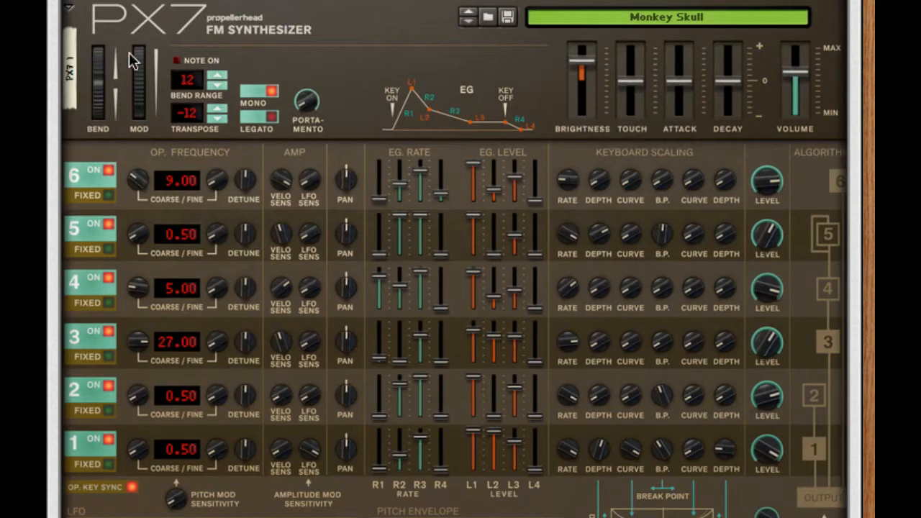
Collapse the PX7 and add an ECF-42 Envelope Controlled Filter directly after it.
{"action": "left_click", "coordinate": [70, 8]}
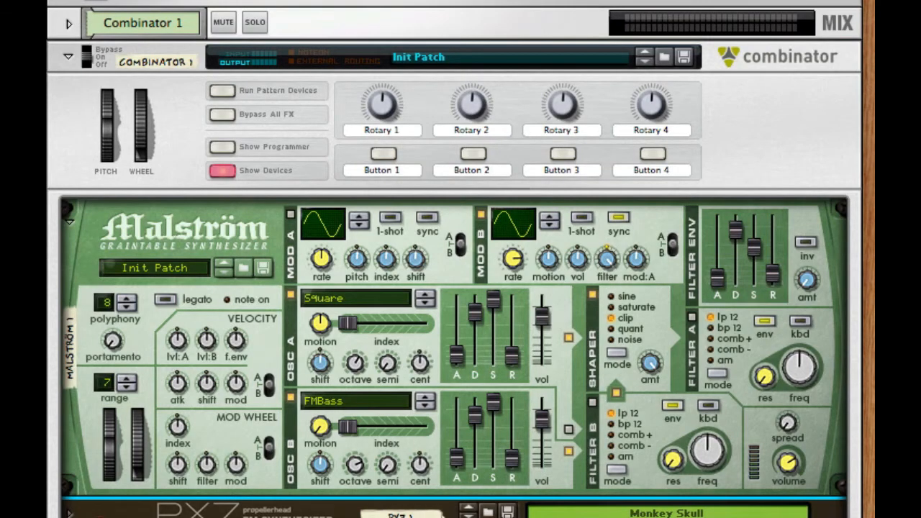
{"action": "right_click", "coordinate": [445, 514]}
{"action": "mouse_move", "coordinate": [560, 323]}
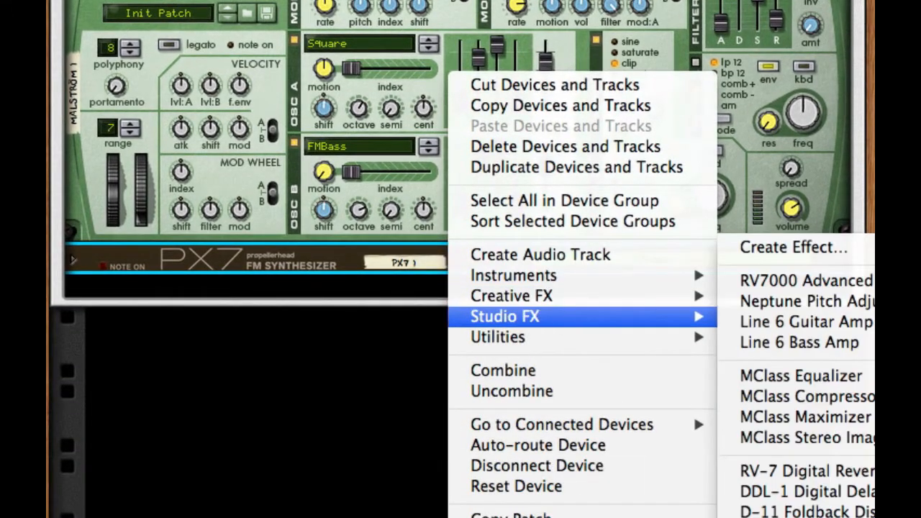
{"action": "left_click", "coordinate": [792, 517]}
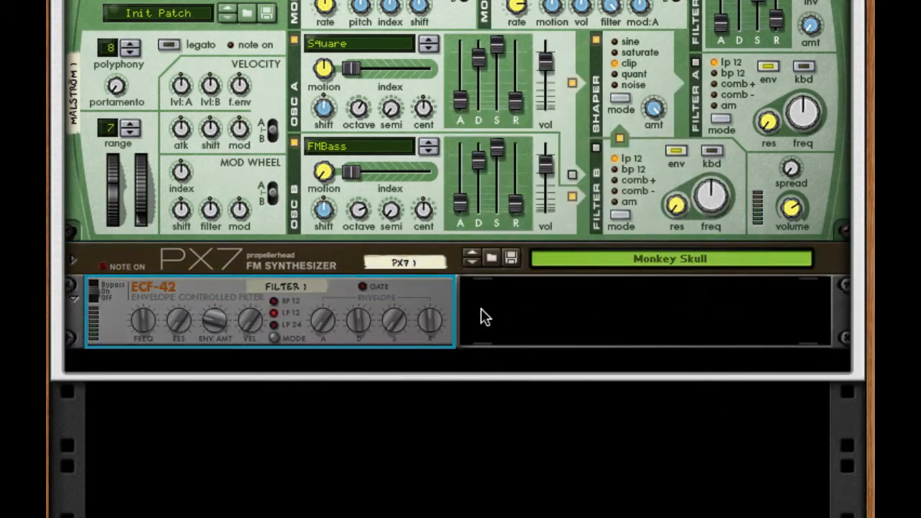
Assign a remote override mapping to the ECF-42's frequency knob.
{"action": "right_click", "coordinate": [143, 320]}
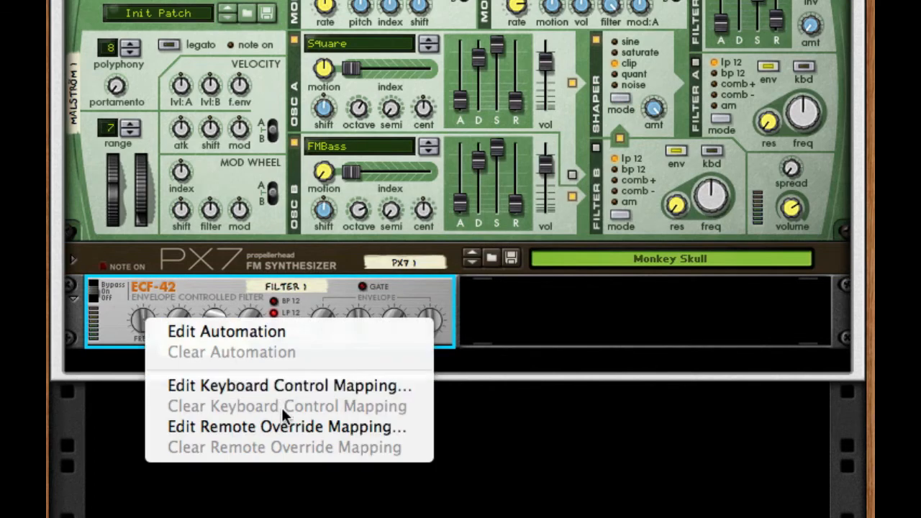
{"action": "left_click", "coordinate": [276, 425]}
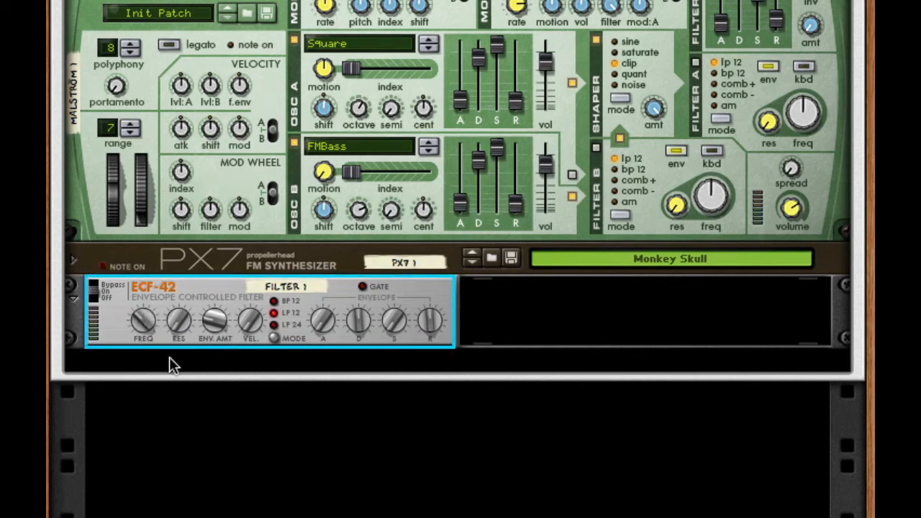
{"action": "right_click", "coordinate": [144, 320]}
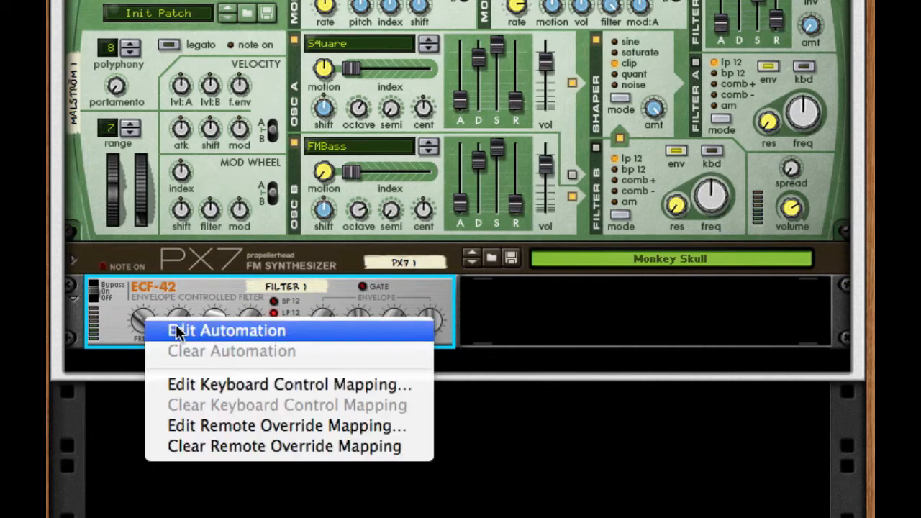
{"action": "left_click", "coordinate": [121, 325]}
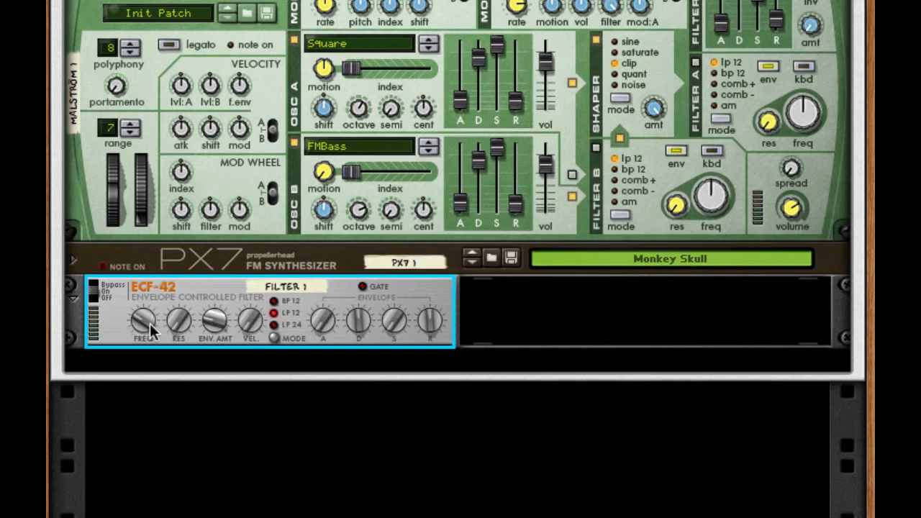
Set the ECF-42's frequency to 100 and choose its filter mode.
{"action": "left_click_drag", "start_coordinate": [150, 323], "coordinate": [150, 323]}
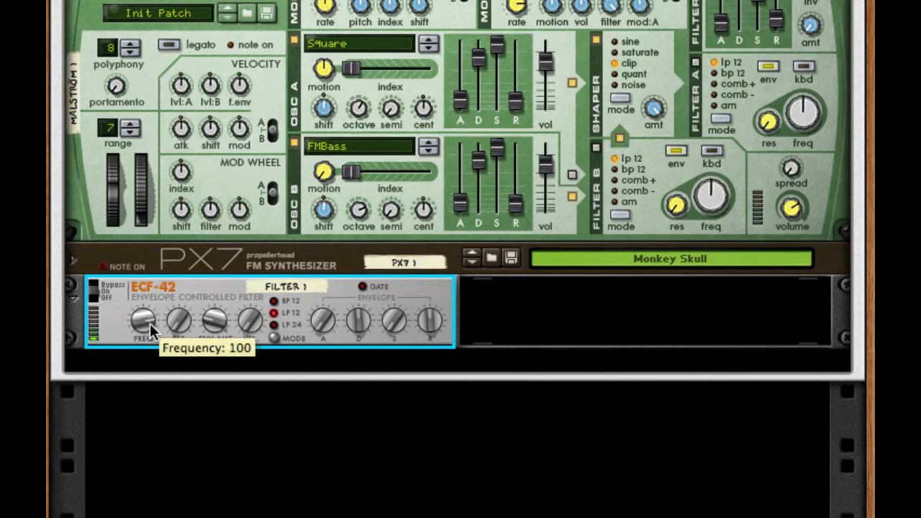
{"action": "left_click", "coordinate": [274, 306]}
Turn the rack around and expand the PX7 to inspect how its audio outputs run through the ECF-42.
{"action": "key", "text": "Tab"}
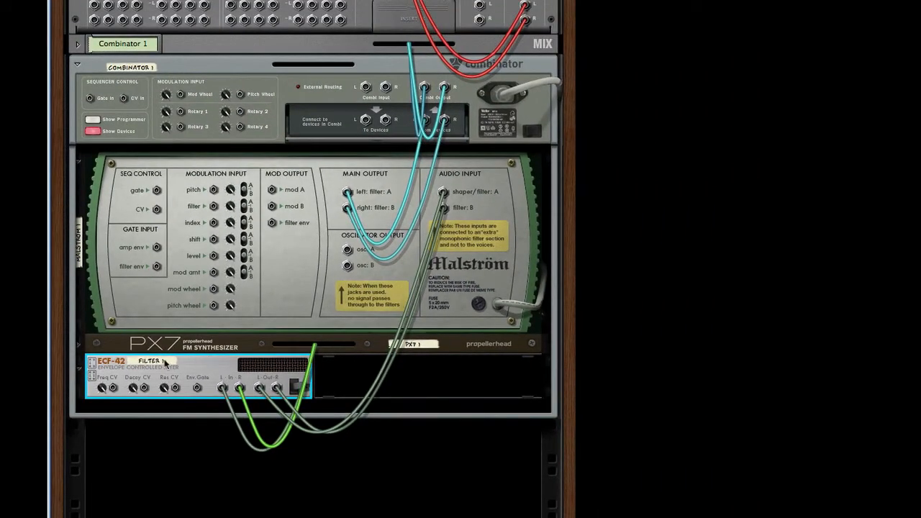
{"action": "left_click", "coordinate": [76, 341]}
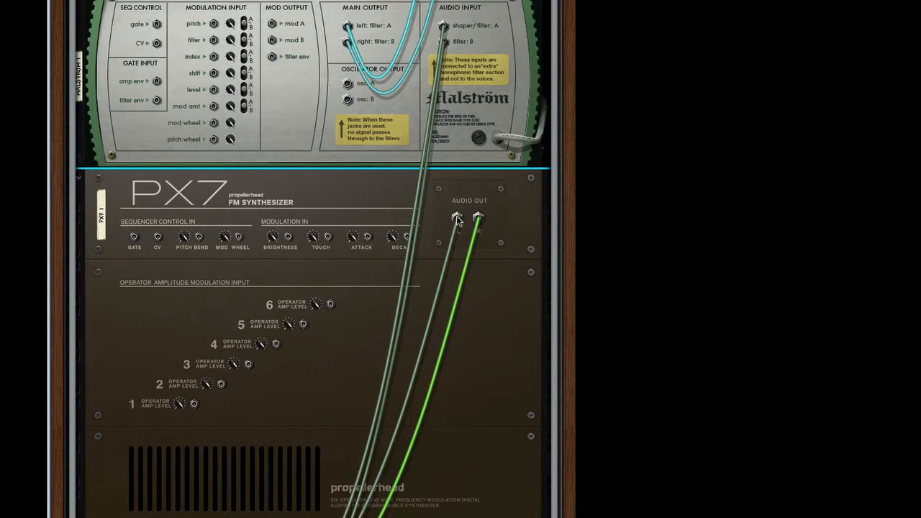
Reconnect the PX7's audio outputs directly to the Malström's audio inputs, rework the Malström's main output cabling, and return the rack to its front.
{"action": "left_click_drag", "start_coordinate": [456, 217], "coordinate": [315, 228]}
{"action": "left_click_drag", "start_coordinate": [457, 217], "coordinate": [478, 218]}
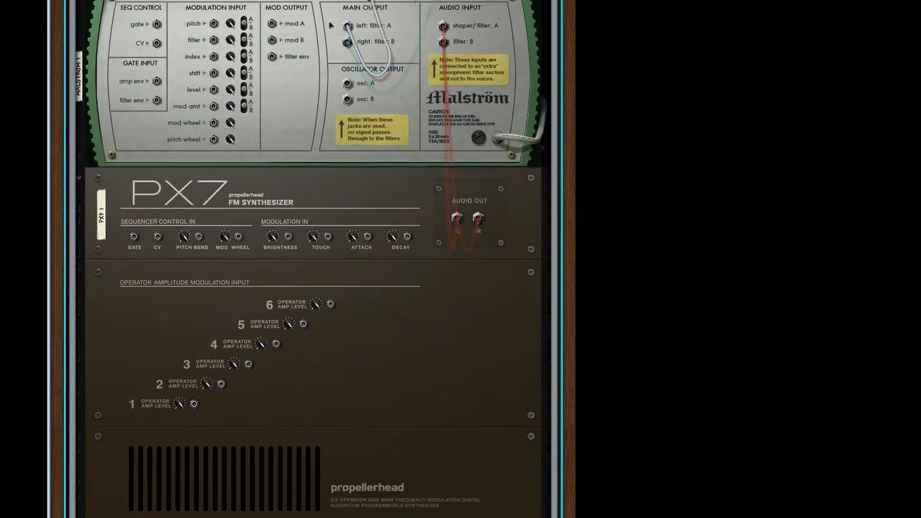
{"action": "left_click_drag", "start_coordinate": [345, 29], "coordinate": [421, 1]}
{"action": "key", "text": "Tab"}
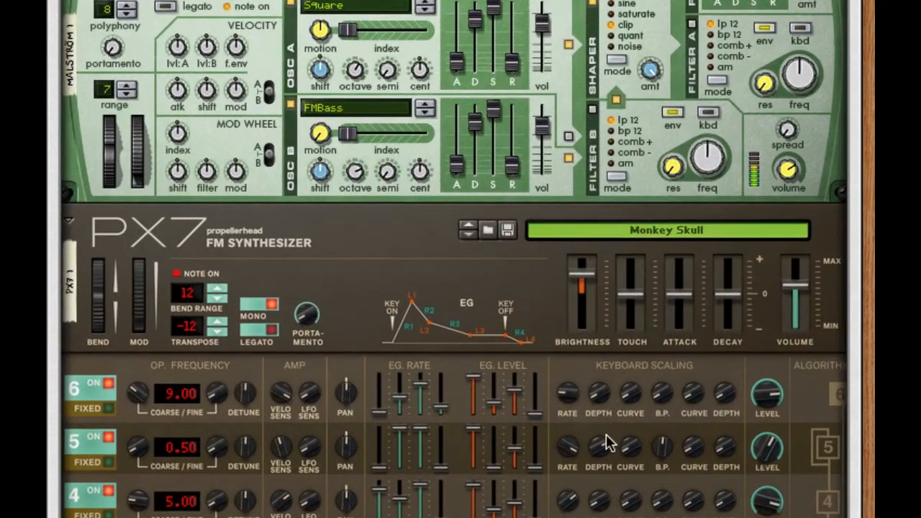
Add an RV7000 Advanced Reverb after the ECF-42 and lower its dry/wet mix and decay.
{"action": "scroll", "coordinate": [604, 443], "scroll_direction": "up", "scroll_amount": 5}
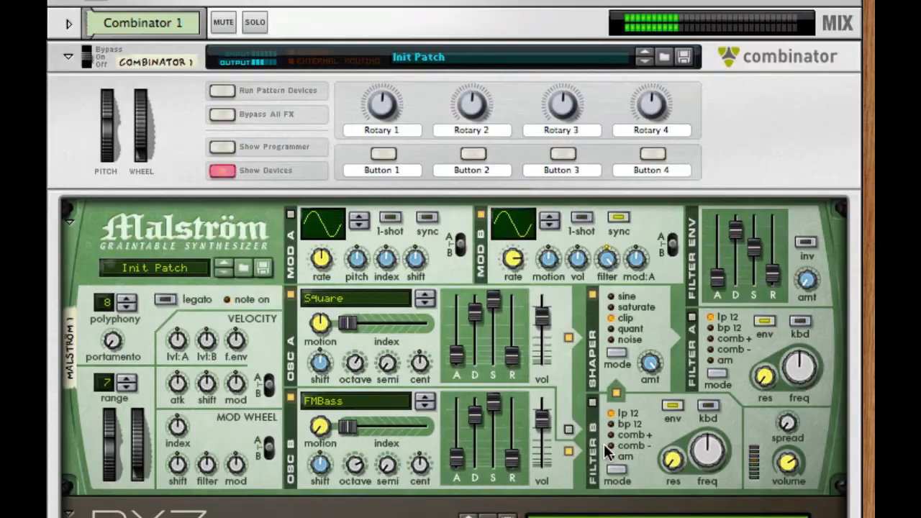
{"action": "scroll", "coordinate": [604, 444], "scroll_direction": "down", "scroll_amount": 10}
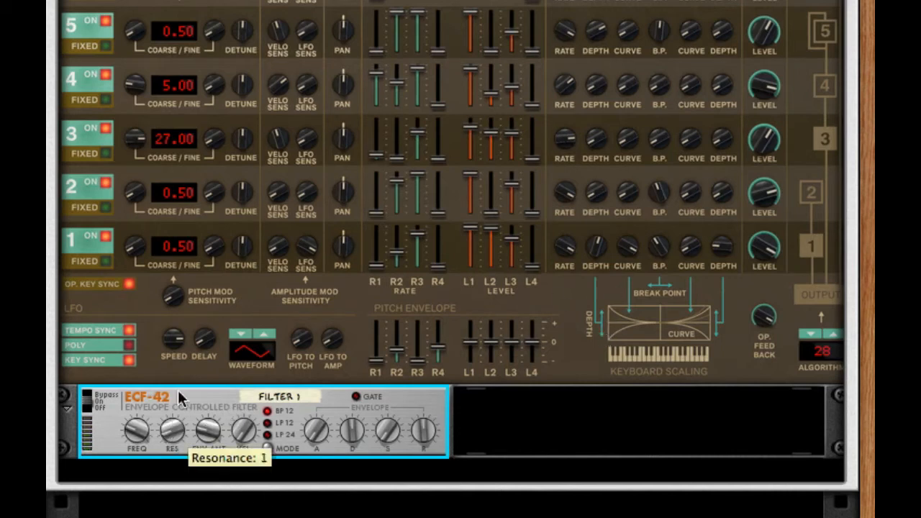
{"action": "left_click_drag", "start_coordinate": [178, 390], "coordinate": [201, 268]}
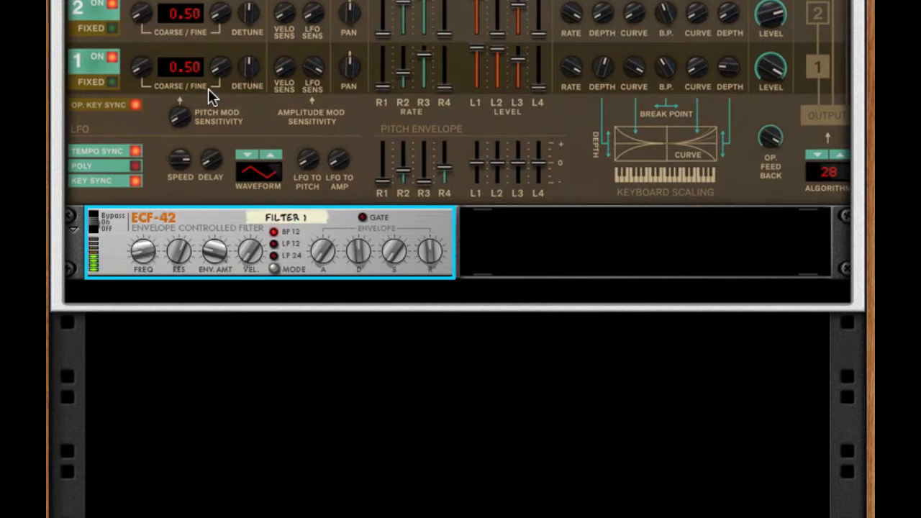
{"action": "right_click", "coordinate": [391, 219]}
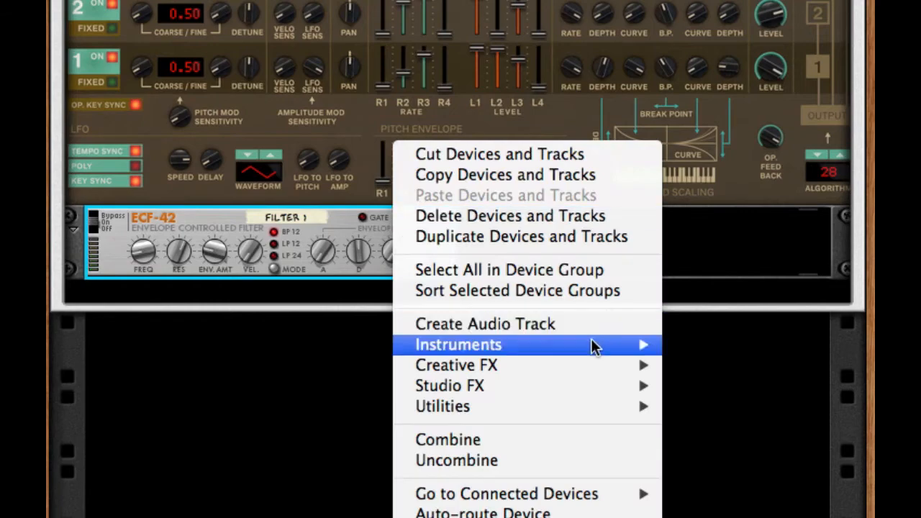
{"action": "mouse_move", "coordinate": [584, 385]}
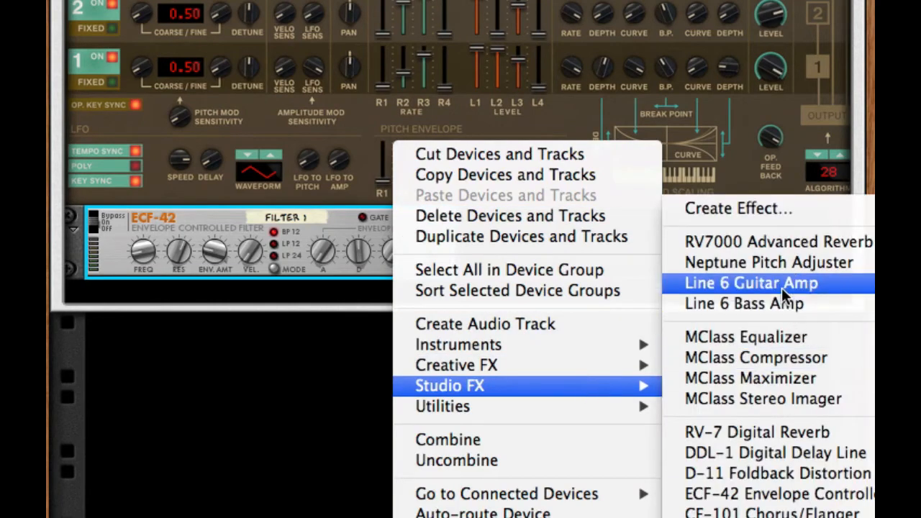
{"action": "left_click", "coordinate": [771, 242]}
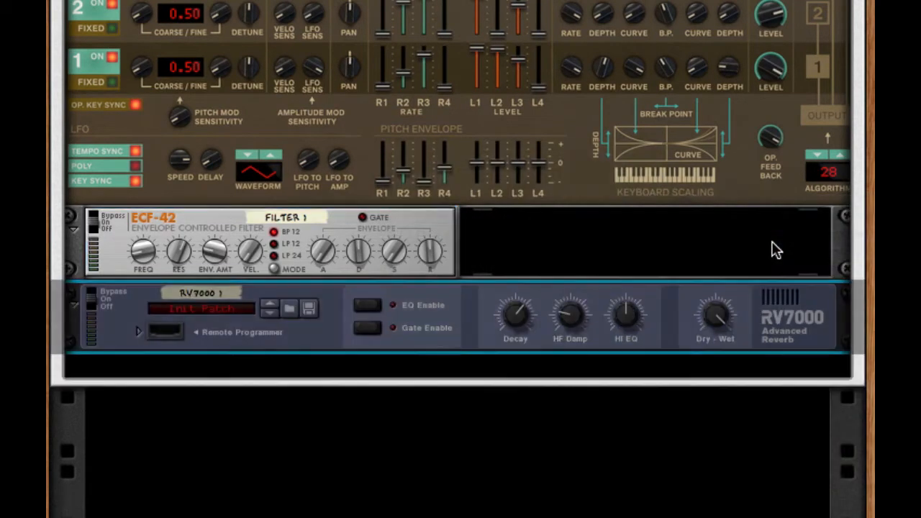
{"action": "left_click_drag", "start_coordinate": [719, 311], "coordinate": [713, 517]}
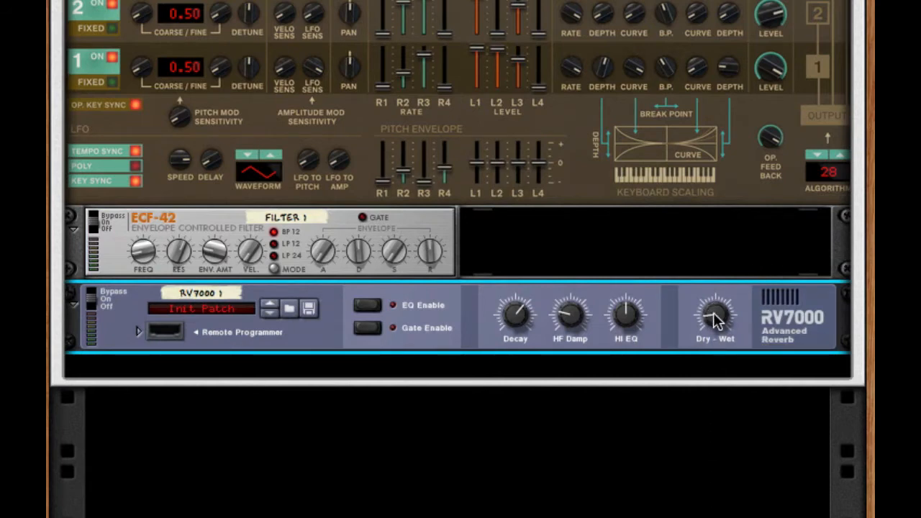
{"action": "left_click_drag", "start_coordinate": [517, 321], "coordinate": [527, 454]}
Add a Line 6 Bass Amp after the reverb, turn on its compressor and set the compressor threshold to 69.
{"action": "right_click", "coordinate": [766, 333]}
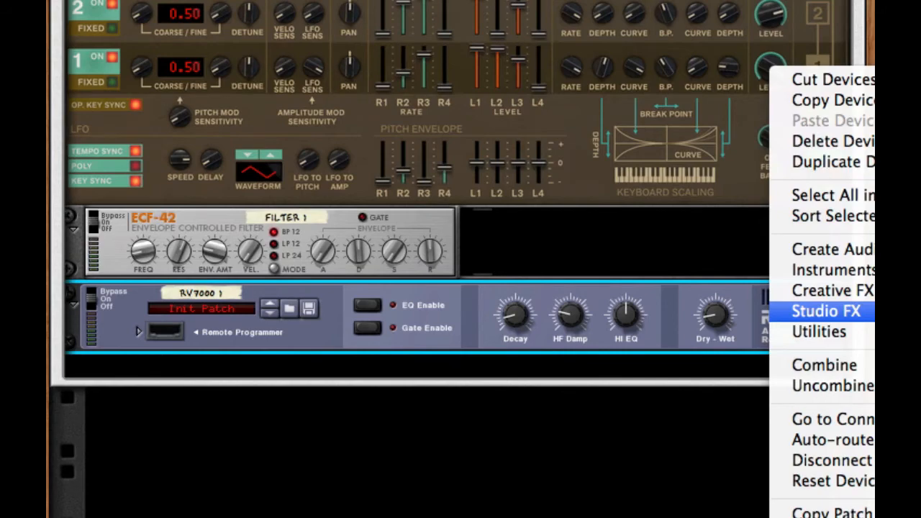
{"action": "left_click", "coordinate": [874, 312]}
{"action": "left_click", "coordinate": [190, 406]}
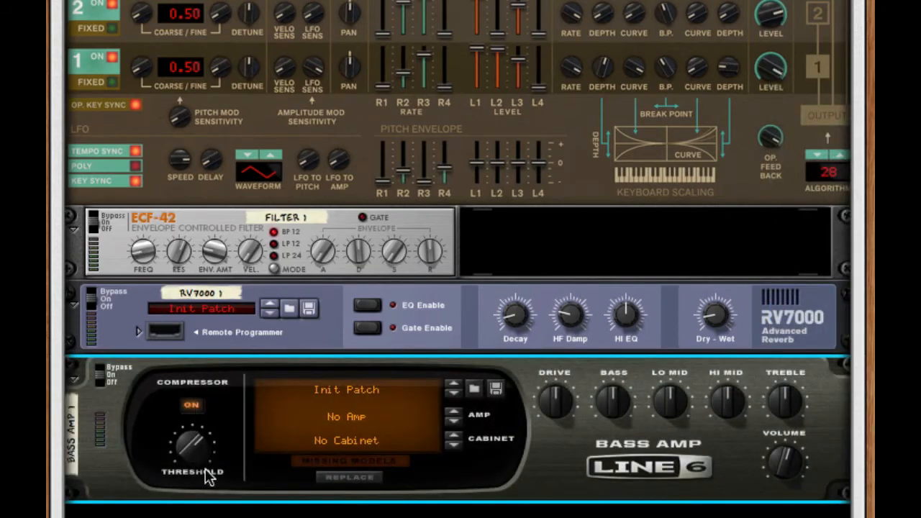
{"action": "left_click_drag", "start_coordinate": [206, 471], "coordinate": [206, 490]}
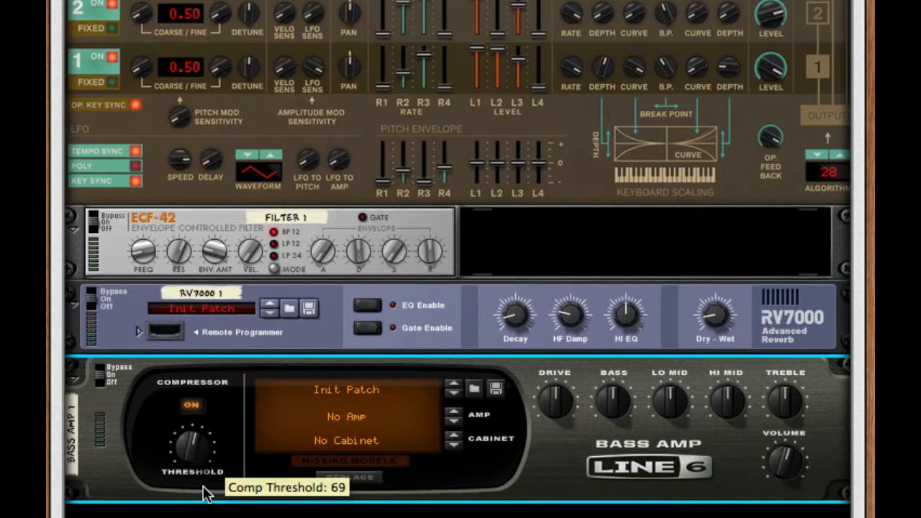
Add The Echo after the Bass Amp and set it to bypass.
{"action": "scroll", "coordinate": [622, 265], "scroll_direction": "down", "scroll_amount": 5}
{"action": "right_click", "coordinate": [612, 249]}
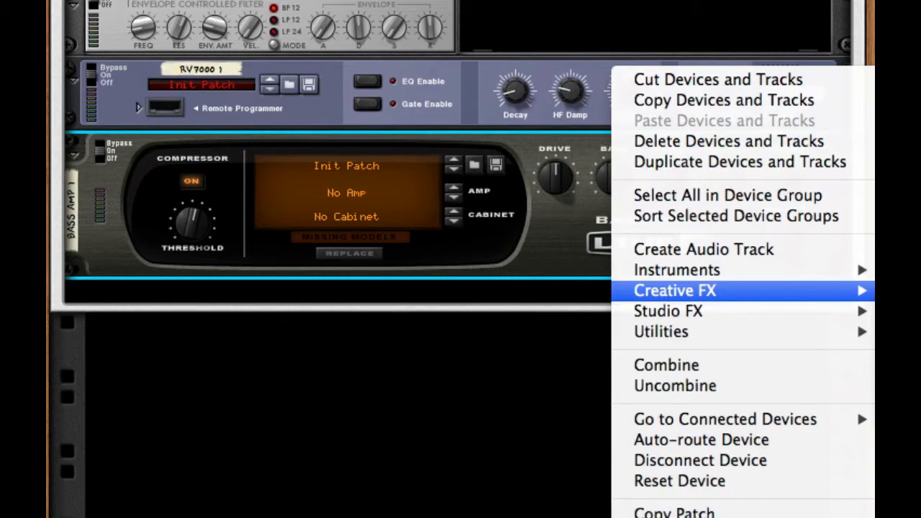
{"action": "left_click", "coordinate": [899, 331]}
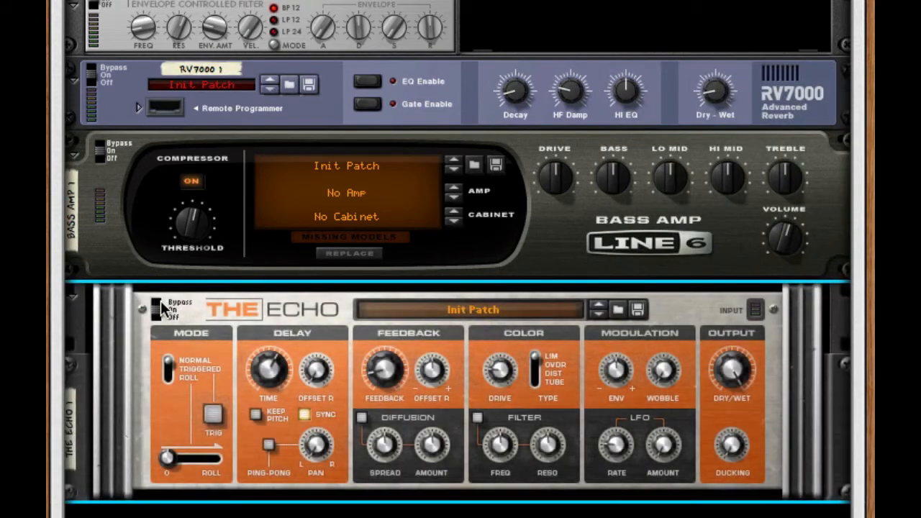
{"action": "left_click", "coordinate": [158, 302]}
Add a Scream 4 after The Echo, lower its damage control, and select the Digital damage type with P1 at maximum.
{"action": "right_click", "coordinate": [824, 412]}
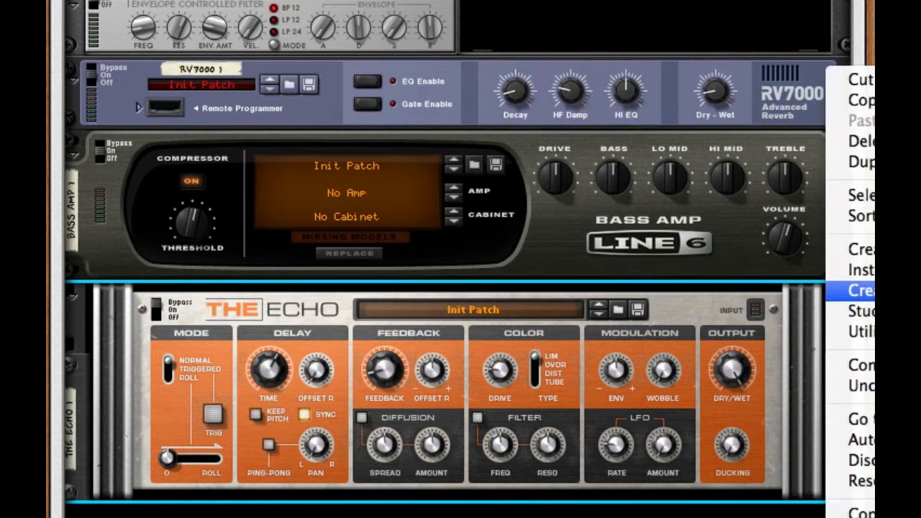
{"action": "left_click", "coordinate": [868, 291]}
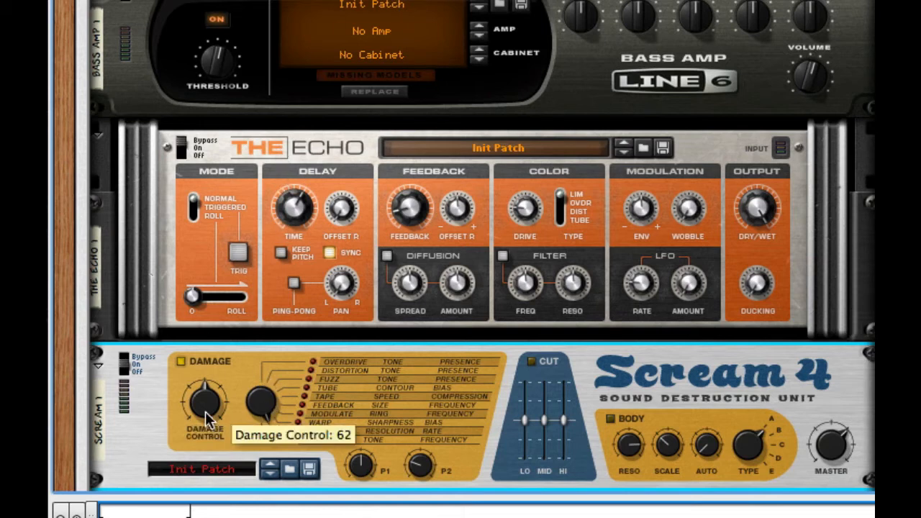
{"action": "left_click_drag", "start_coordinate": [202, 407], "coordinate": [192, 498]}
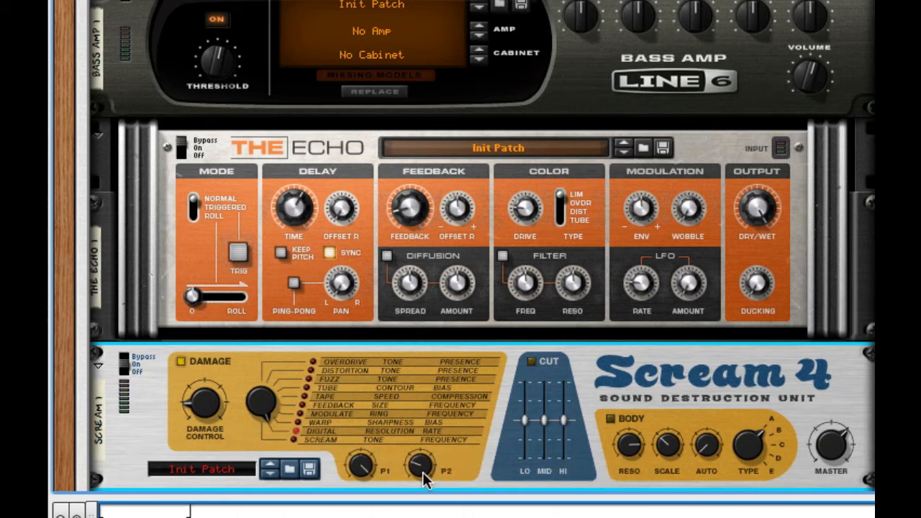
Raise the Scream 4's P2 setting and balance the levels with the Bass Amp's volume and the Scream 4's master.
{"action": "left_click_drag", "start_coordinate": [423, 481], "coordinate": [417, 349]}
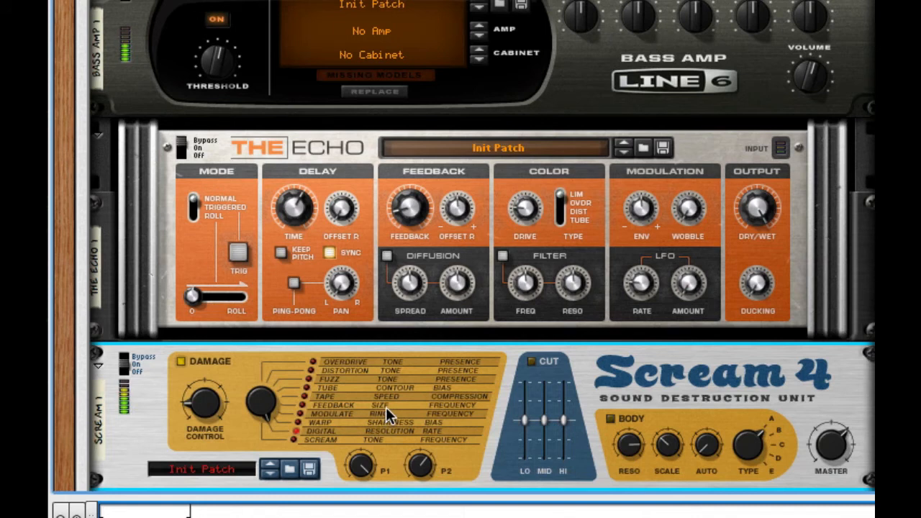
{"action": "mouse_move", "coordinate": [208, 394]}
{"action": "left_mouse_down"}
{"action": "mouse_move", "coordinate": [209, 370]}
{"action": "mouse_move", "coordinate": [209, 386]}
{"action": "left_mouse_up"}
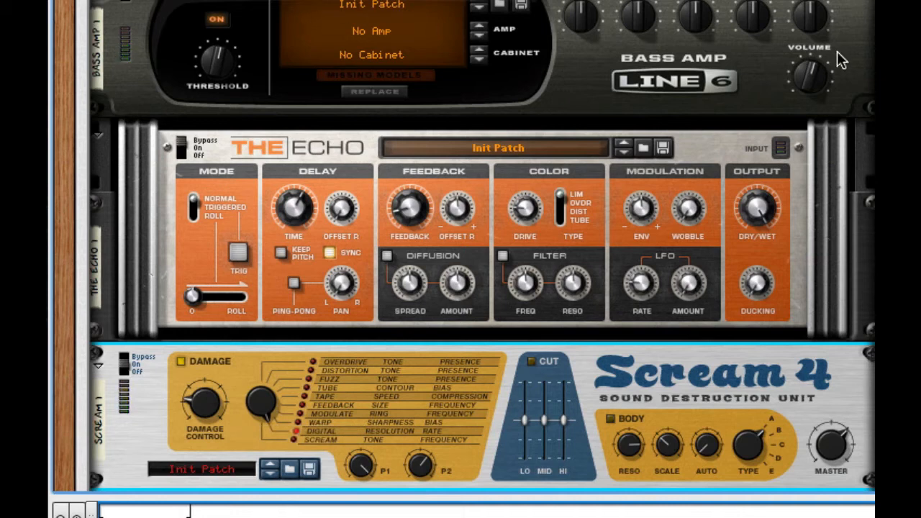
{"action": "left_click", "coordinate": [819, 76]}
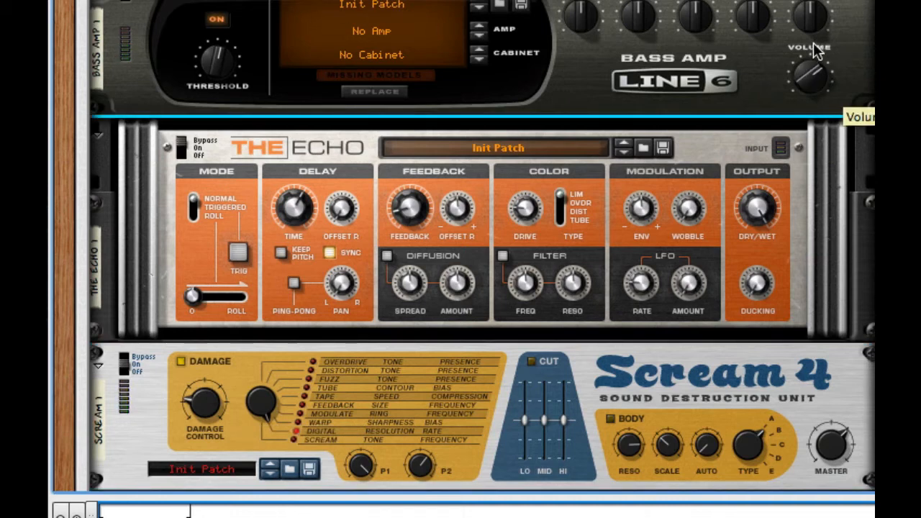
{"action": "left_click", "coordinate": [844, 448]}
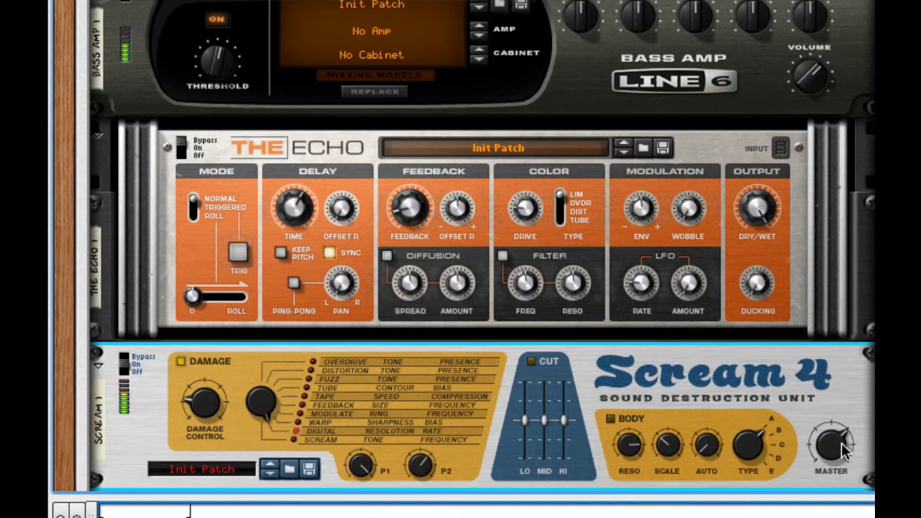
Add two MClass Equalizers in series after the Scream 4.
{"action": "right_click", "coordinate": [843, 400]}
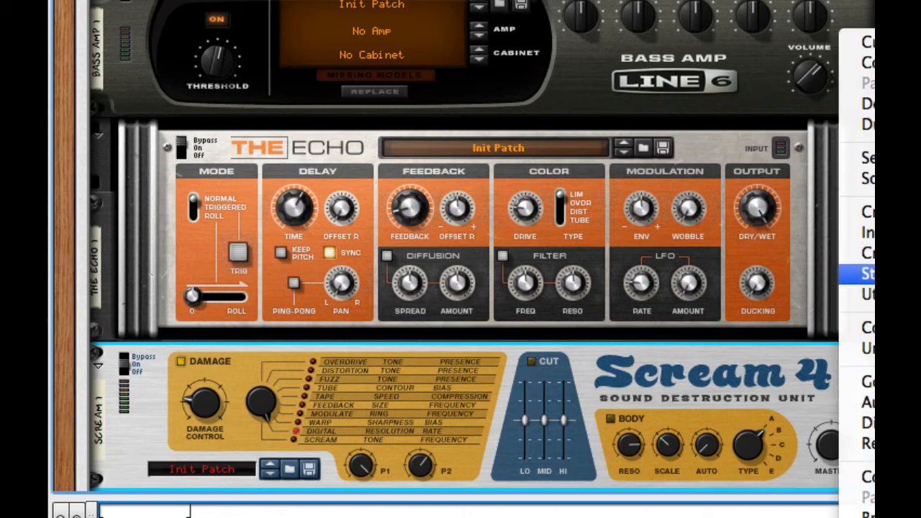
{"action": "left_click", "coordinate": [872, 275]}
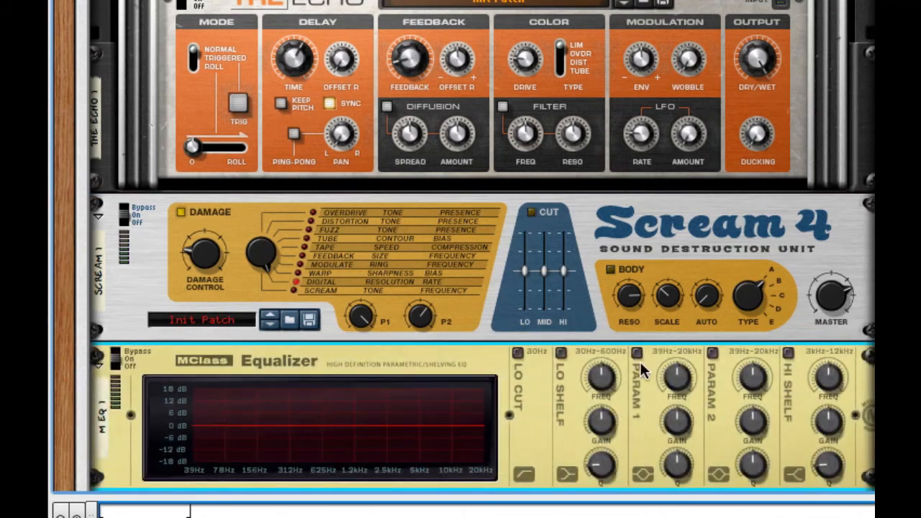
{"action": "right_click", "coordinate": [633, 395]}
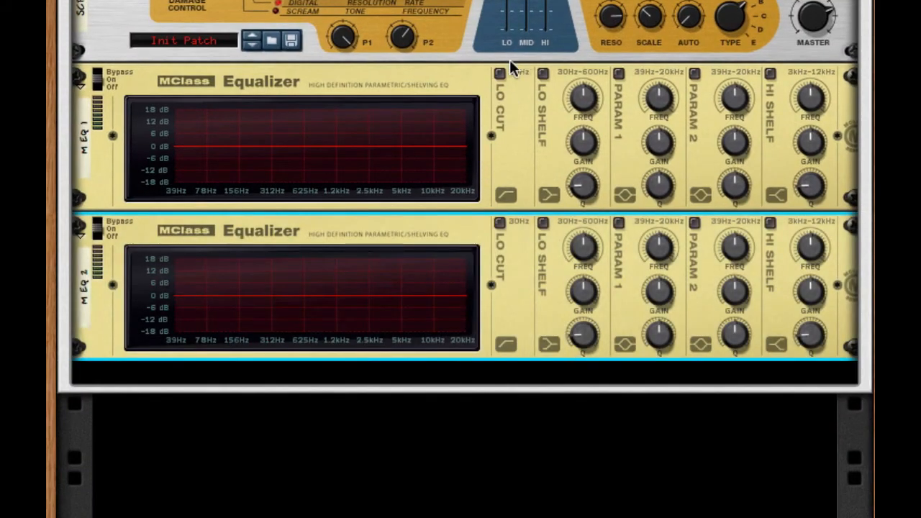
Enable Lo Cut, Param 1 and Param 2 on the first equalizer, and set both parametric bands to maximum gain and Q.
{"action": "left_click", "coordinate": [498, 74]}
{"action": "left_click", "coordinate": [619, 73]}
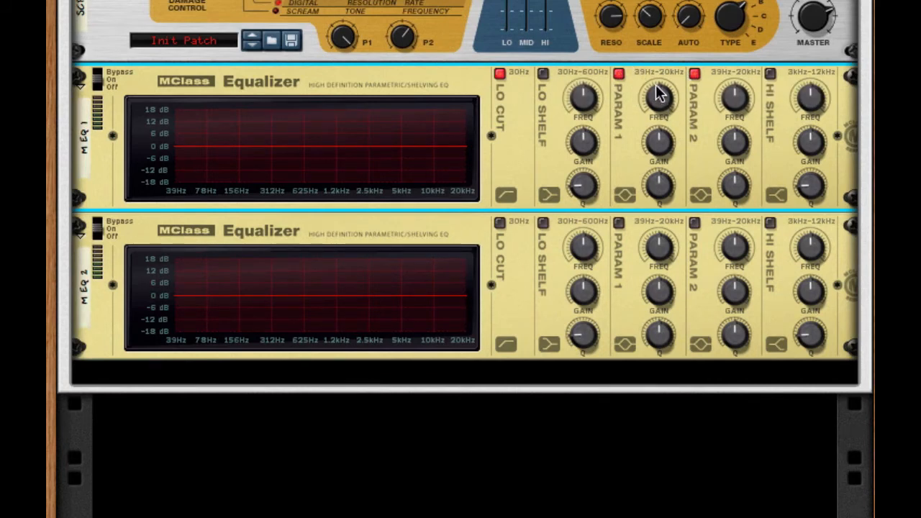
{"action": "left_click_drag", "start_coordinate": [658, 153], "coordinate": [658, 144]}
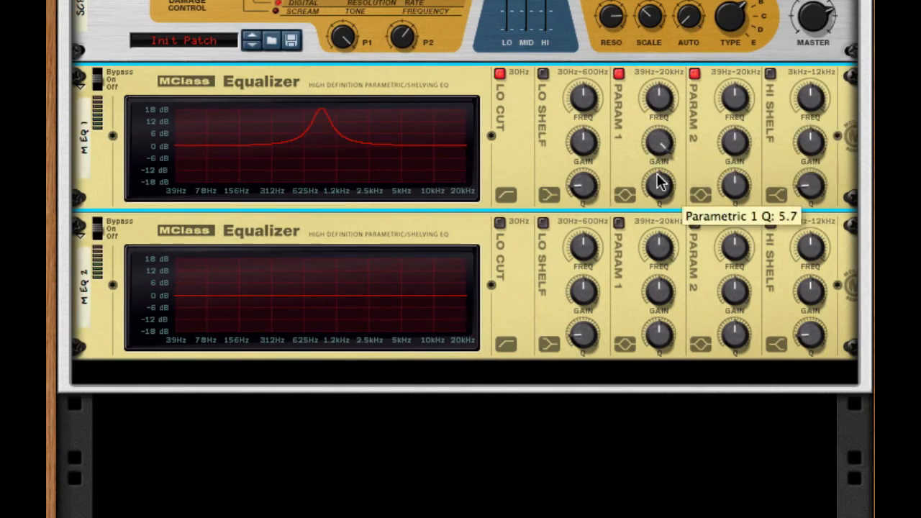
{"action": "left_click_drag", "start_coordinate": [661, 182], "coordinate": [660, 169]}
{"action": "left_click_drag", "start_coordinate": [734, 148], "coordinate": [734, 137]}
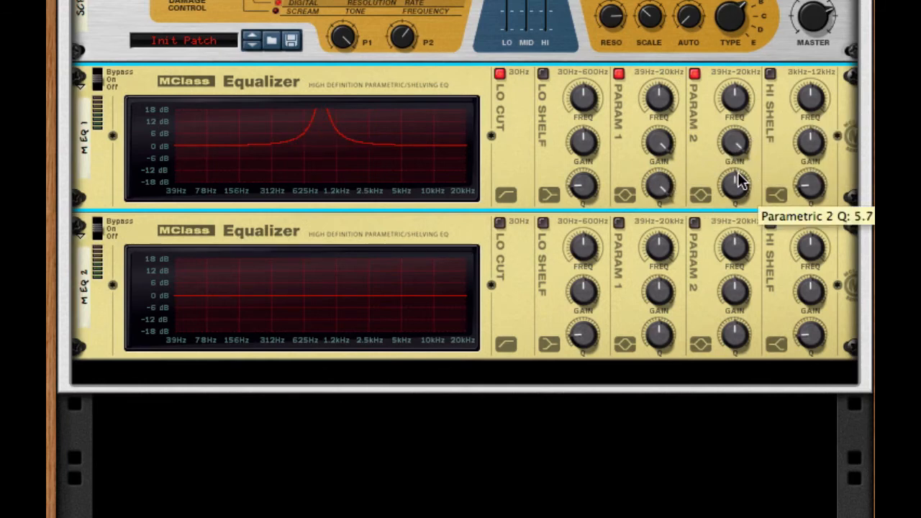
{"action": "left_click_drag", "start_coordinate": [741, 183], "coordinate": [741, 170]}
With the first equalizer's Param 2 off, move Param 1 up to about 5 kHz and reduce its gain to the minimum.
{"action": "left_click", "coordinate": [694, 72]}
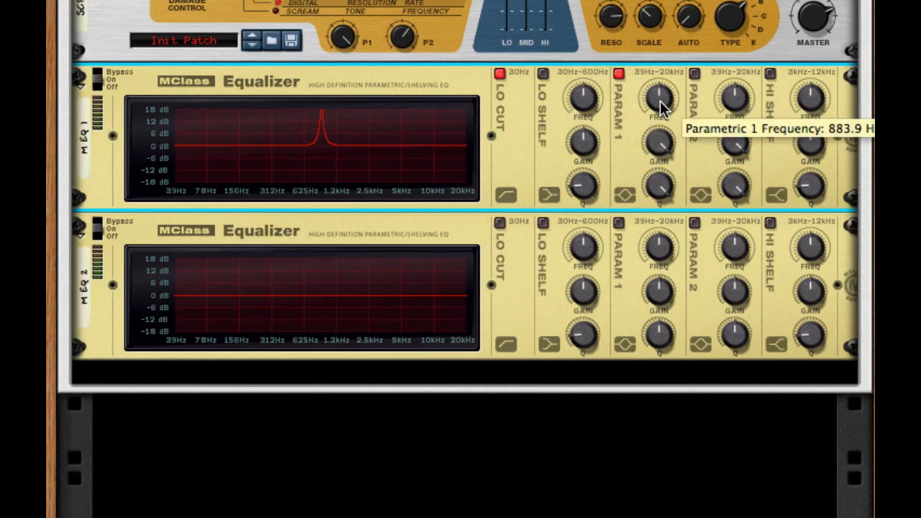
{"action": "left_click_drag", "start_coordinate": [660, 101], "coordinate": [665, 27]}
{"action": "left_click_drag", "start_coordinate": [662, 144], "coordinate": [748, 340]}
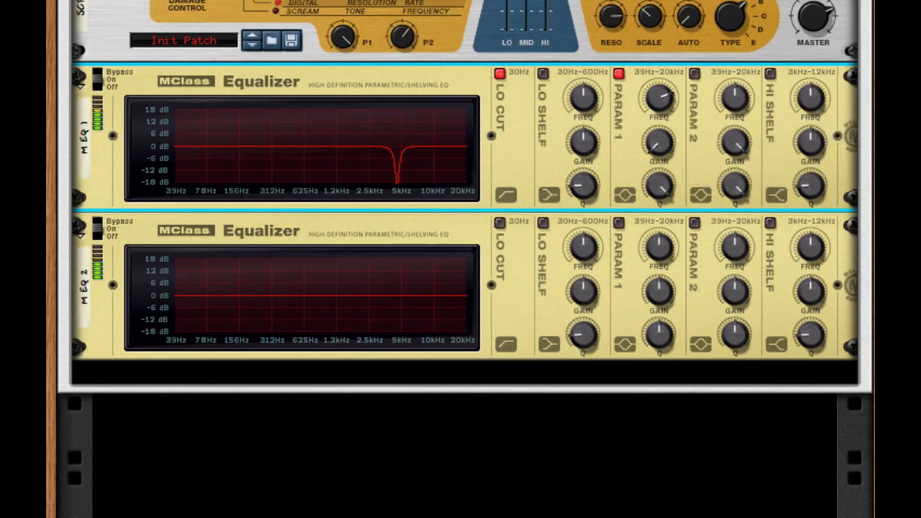
Re-enable Param 2 on the first equalizer, move it to about 10 kHz and reduce its gain to the minimum.
{"action": "left_click", "coordinate": [695, 73]}
{"action": "left_click_drag", "start_coordinate": [734, 104], "coordinate": [729, 33]}
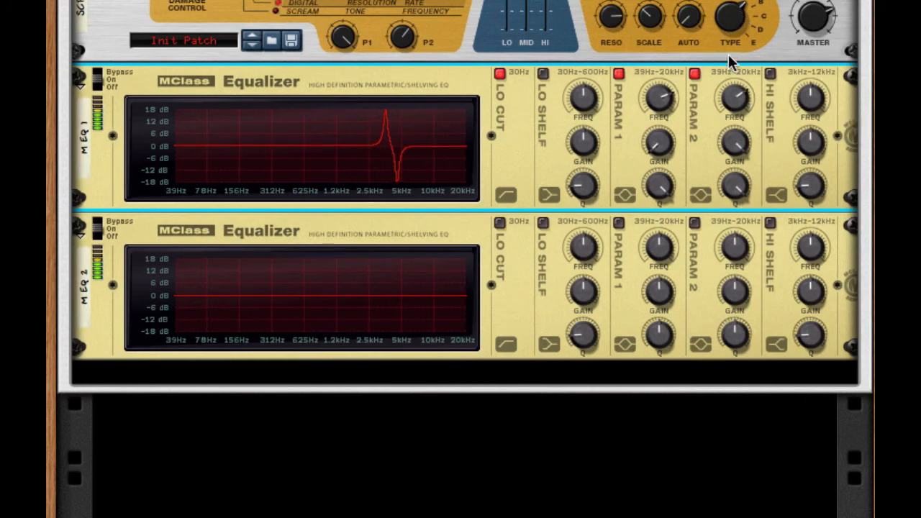
{"action": "left_click_drag", "start_coordinate": [745, 103], "coordinate": [740, 63]}
{"action": "left_click_drag", "start_coordinate": [735, 142], "coordinate": [735, 172]}
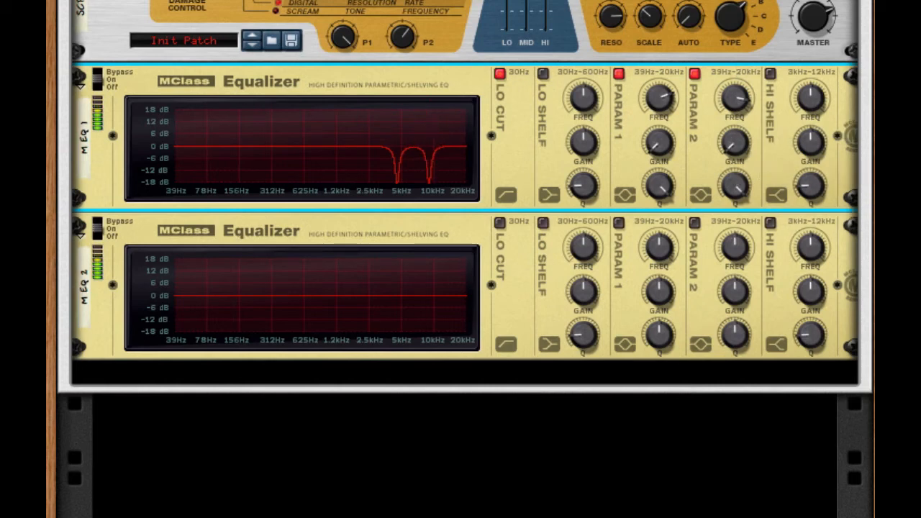
Enable Lo Cut and Param 1 on the second equalizer, and cut Param 1 to minimum gain at about 160 Hz.
{"action": "left_click", "coordinate": [500, 228]}
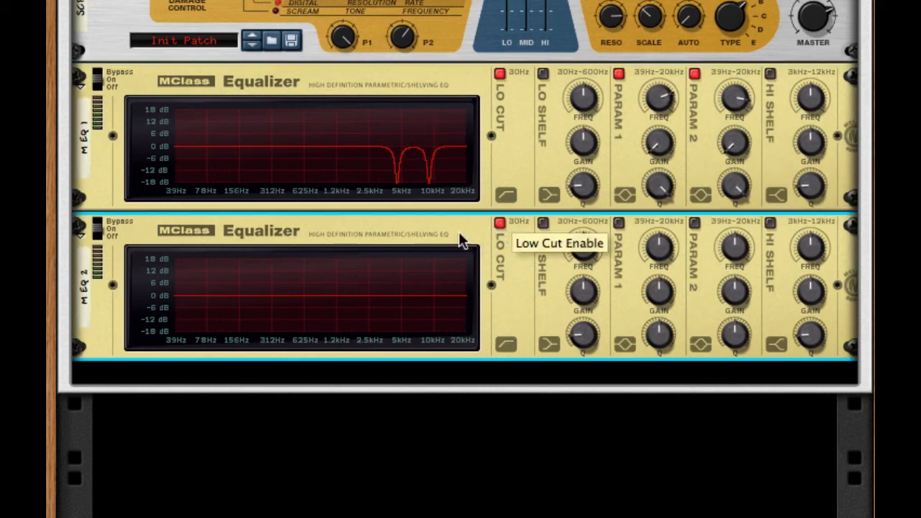
{"action": "left_click", "coordinate": [620, 221]}
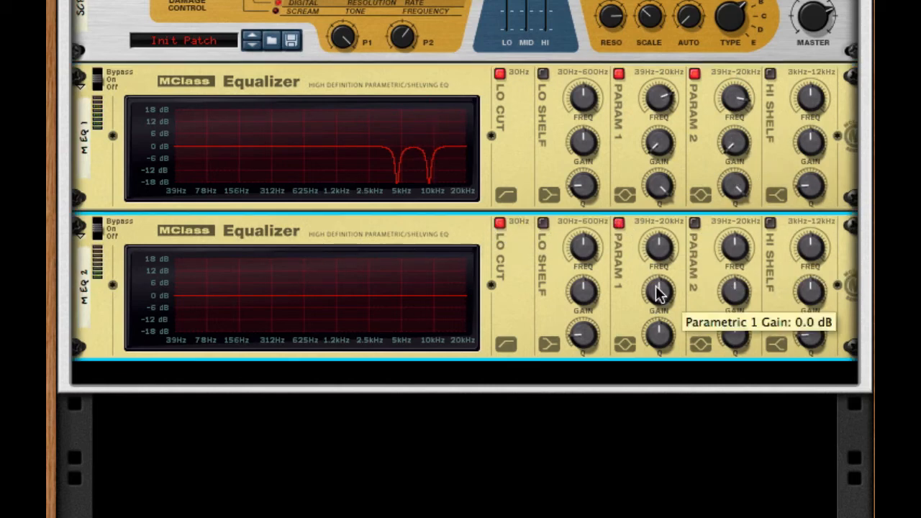
{"action": "left_click_drag", "start_coordinate": [658, 290], "coordinate": [644, 424]}
{"action": "left_click_drag", "start_coordinate": [646, 244], "coordinate": [645, 313]}
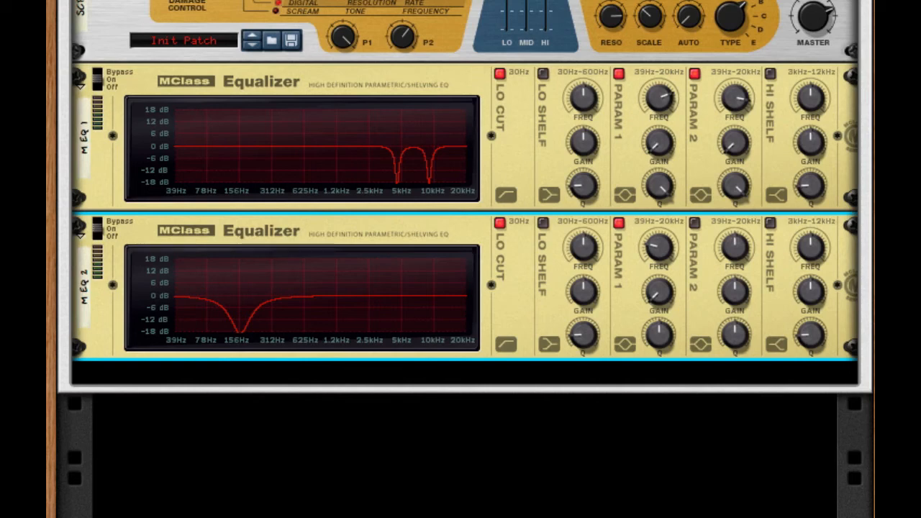
Enable Param 2 on the second equalizer and shape a narrow cut with minimum gain and maximum Q at about 7 kHz.
{"action": "left_click", "coordinate": [695, 223]}
{"action": "left_click_drag", "start_coordinate": [732, 288], "coordinate": [754, 19]}
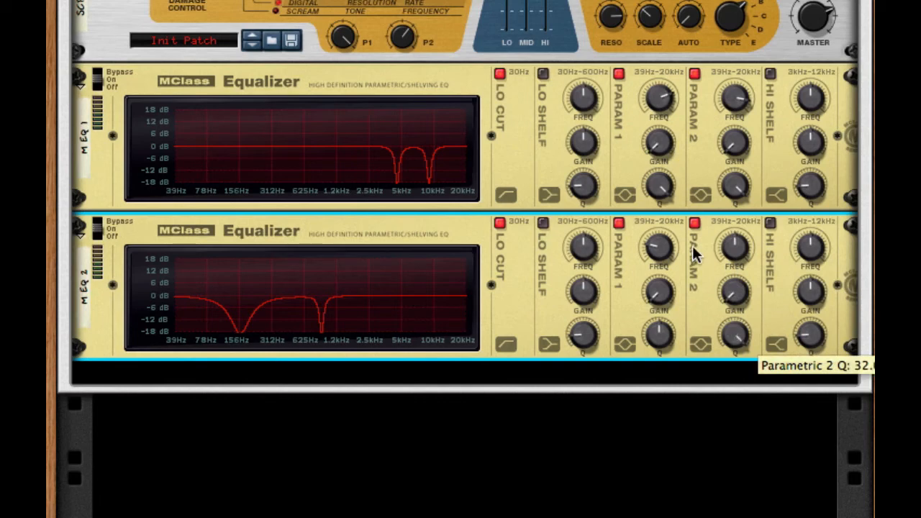
{"action": "left_click_drag", "start_coordinate": [735, 248], "coordinate": [724, 159]}
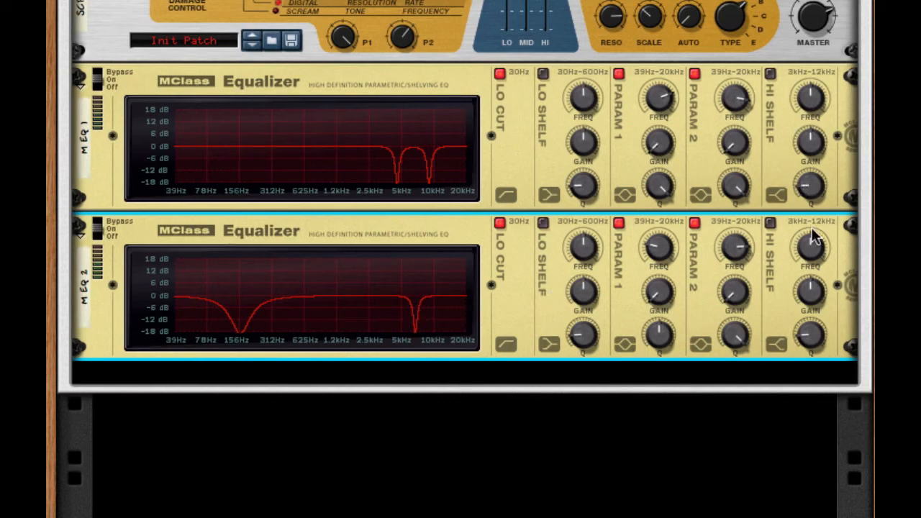
{"action": "left_click_drag", "start_coordinate": [734, 247], "coordinate": [737, 248]}
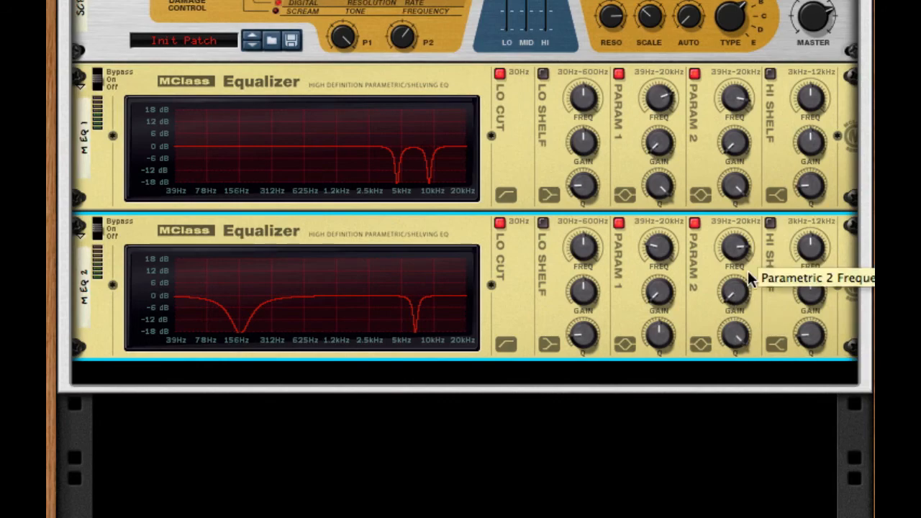
Add an MClass Maximizer after the second equalizer with the Limiter off, Soft Clip on at maximum amount, and release set to Auto.
{"action": "right_click", "coordinate": [775, 223]}
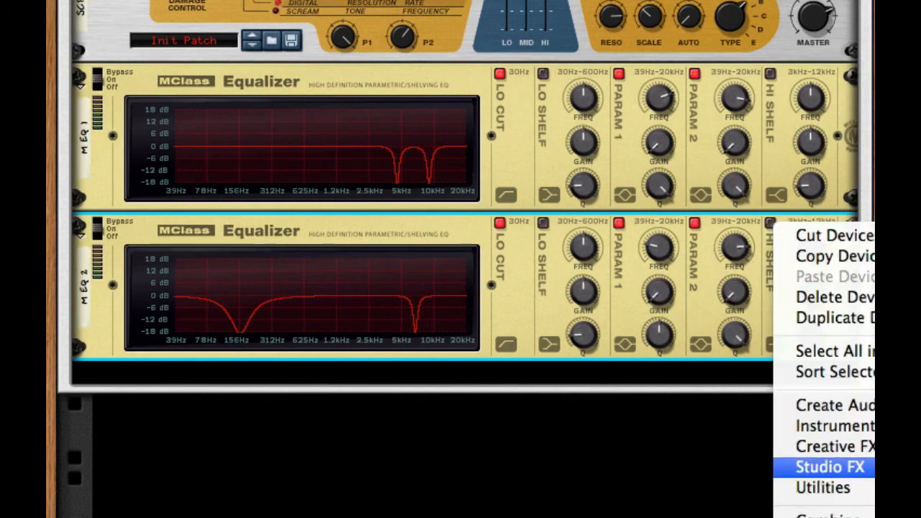
{"action": "left_click", "coordinate": [907, 504]}
{"action": "left_click", "coordinate": [570, 371]}
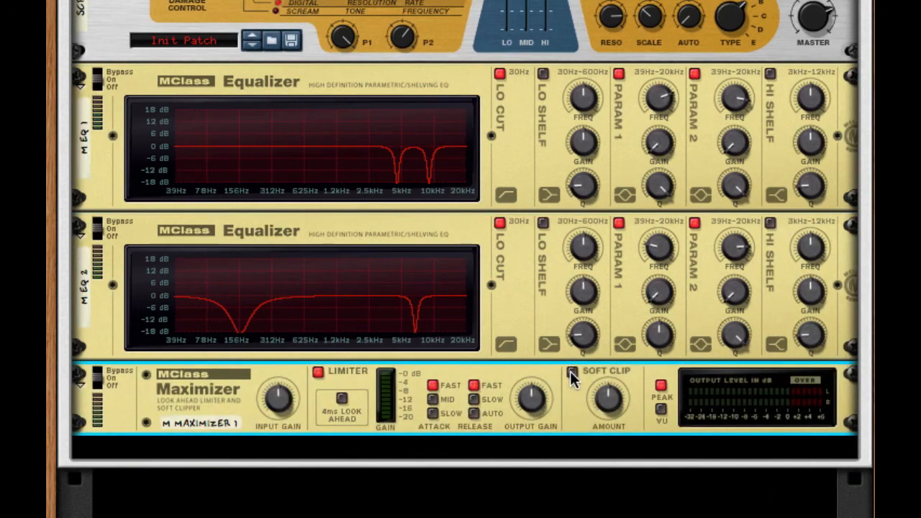
{"action": "left_click", "coordinate": [317, 373]}
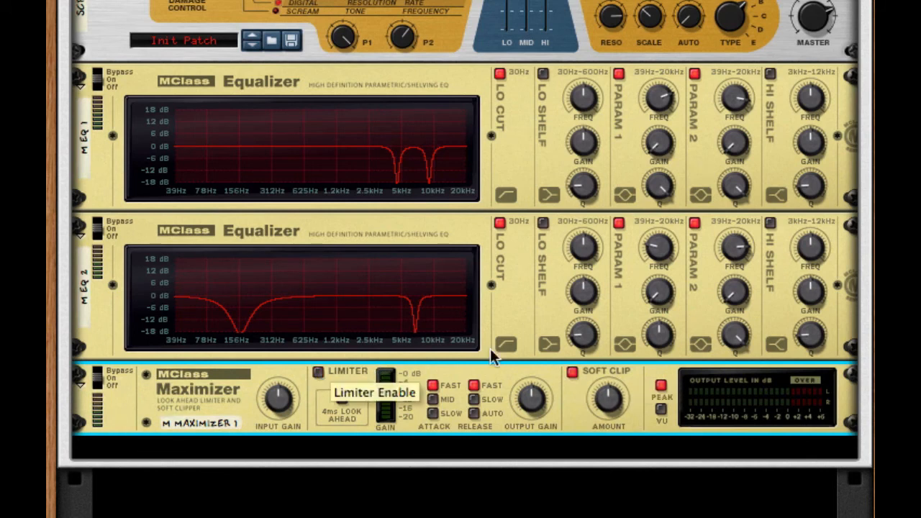
{"action": "left_click_drag", "start_coordinate": [608, 401], "coordinate": [608, 360]}
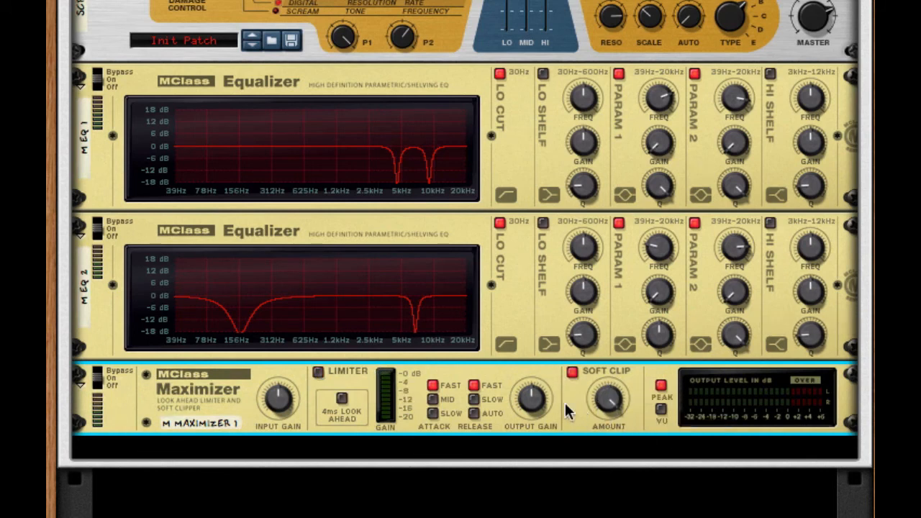
{"action": "left_click", "coordinate": [473, 415]}
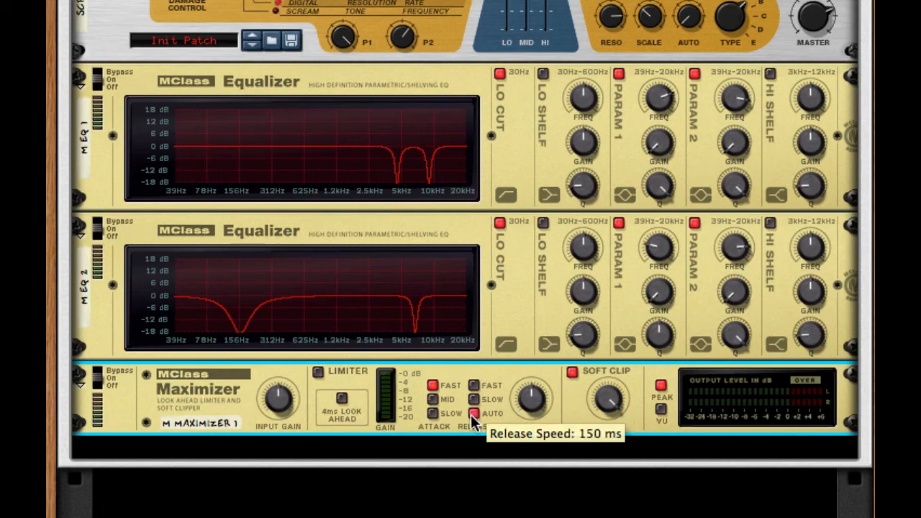
Switch The Echo on with Keep Pitch enabled, and raise its right-channel time offset and its right-channel feedback offset, the latter to 11%.
{"action": "scroll", "coordinate": [460, 260], "scroll_direction": "up", "scroll_amount": 3}
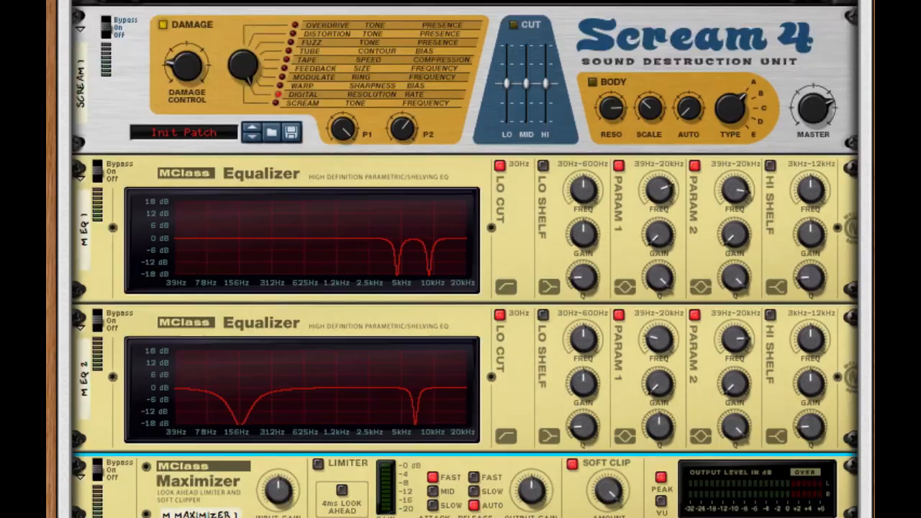
{"action": "scroll", "coordinate": [226, 71], "scroll_direction": "up", "scroll_amount": 3}
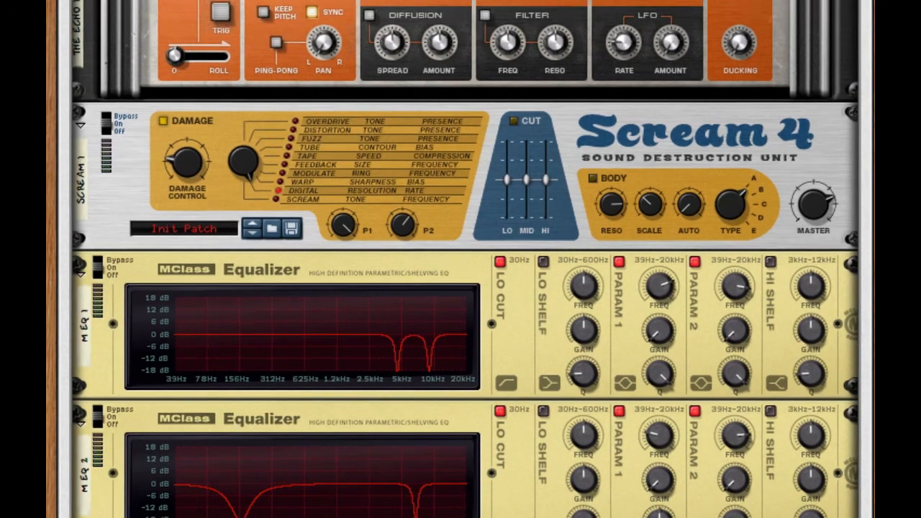
{"action": "left_click", "coordinate": [165, 36]}
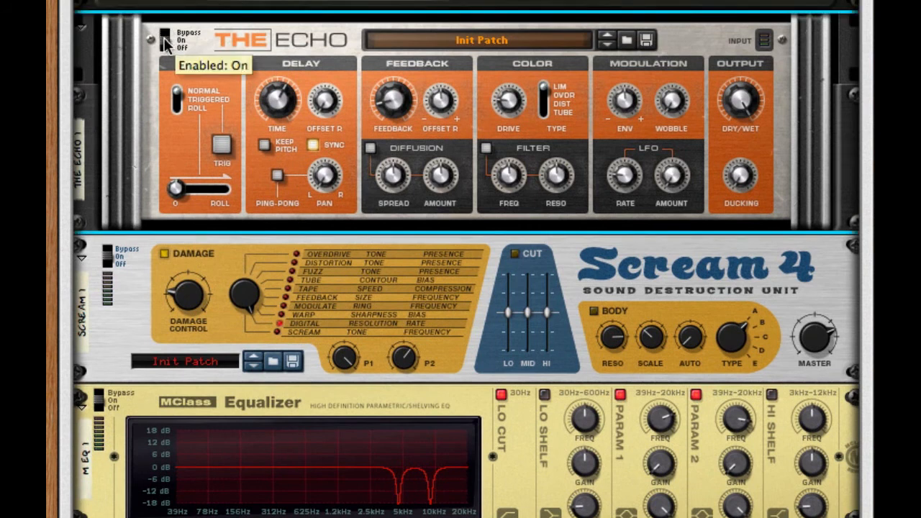
{"action": "mouse_move", "coordinate": [276, 99]}
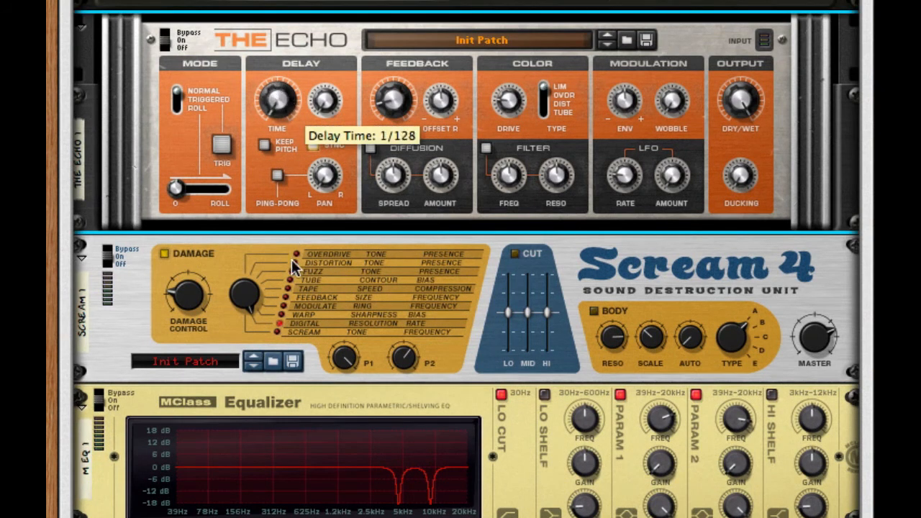
{"action": "left_click", "coordinate": [264, 145]}
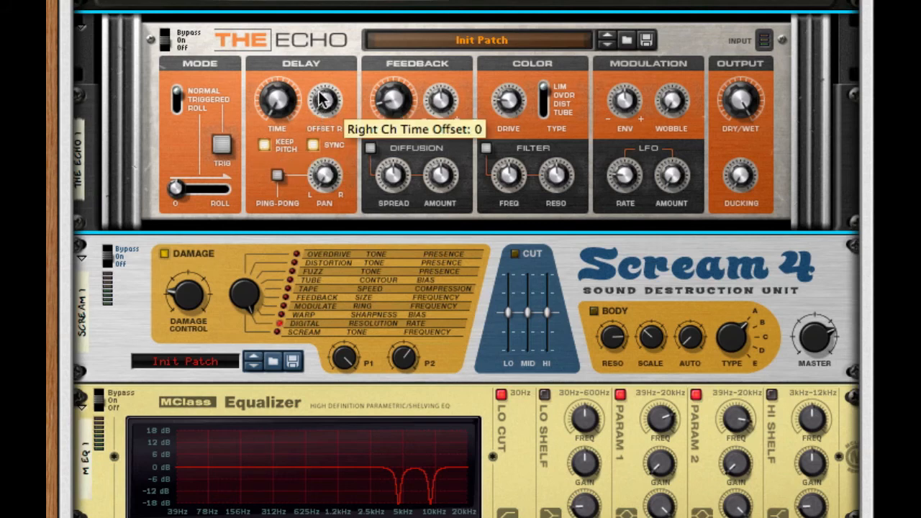
{"action": "left_click_drag", "start_coordinate": [322, 100], "coordinate": [321, 64]}
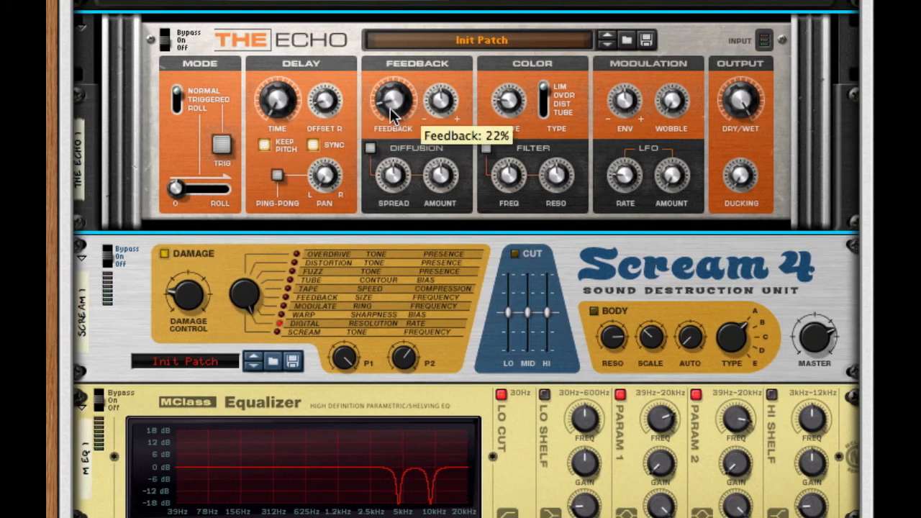
{"action": "left_click_drag", "start_coordinate": [446, 105], "coordinate": [445, 96]}
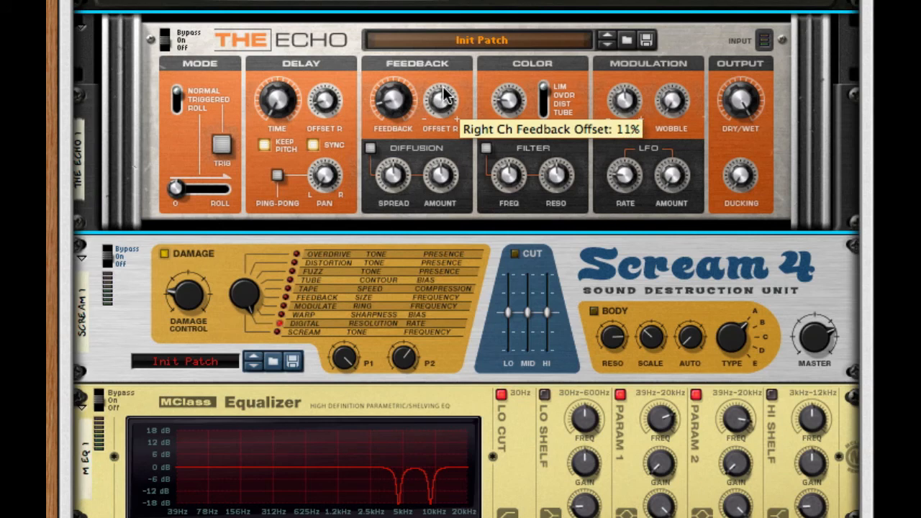
Set The Echo's color type to Tube, adjust the drive amount, and set the right-channel time offset to 1/64.
{"action": "left_click_drag", "start_coordinate": [548, 91], "coordinate": [545, 141]}
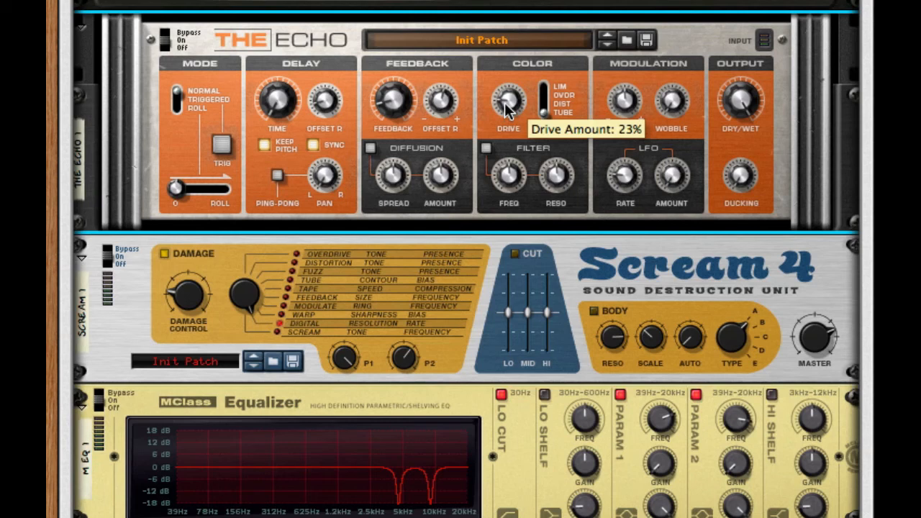
{"action": "left_click_drag", "start_coordinate": [508, 108], "coordinate": [529, 8]}
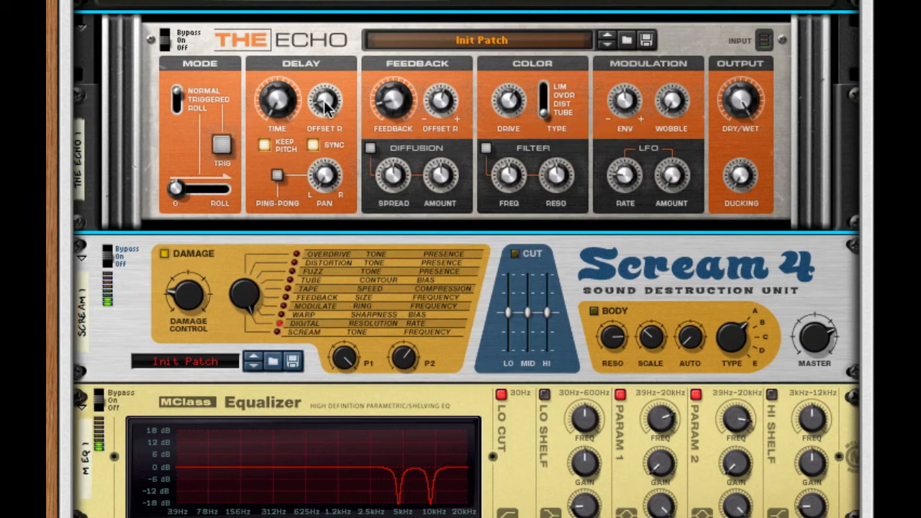
{"action": "left_click_drag", "start_coordinate": [328, 103], "coordinate": [330, 122]}
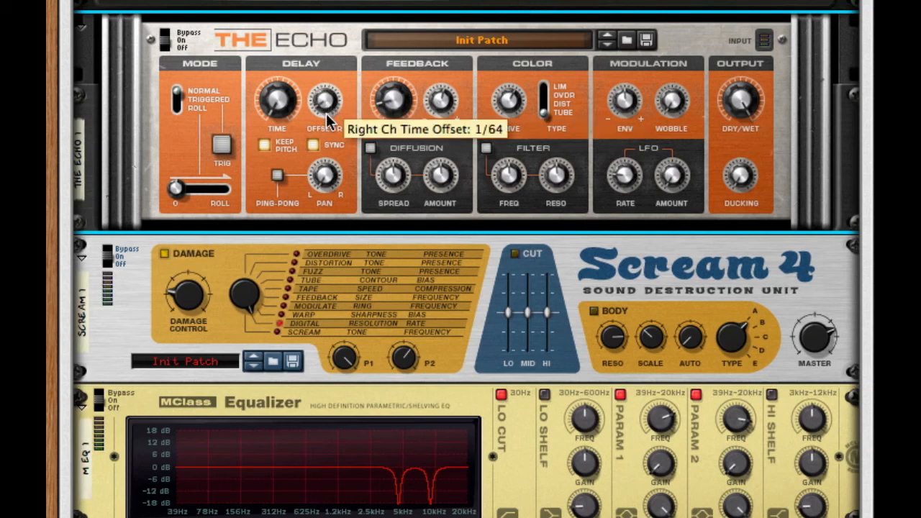